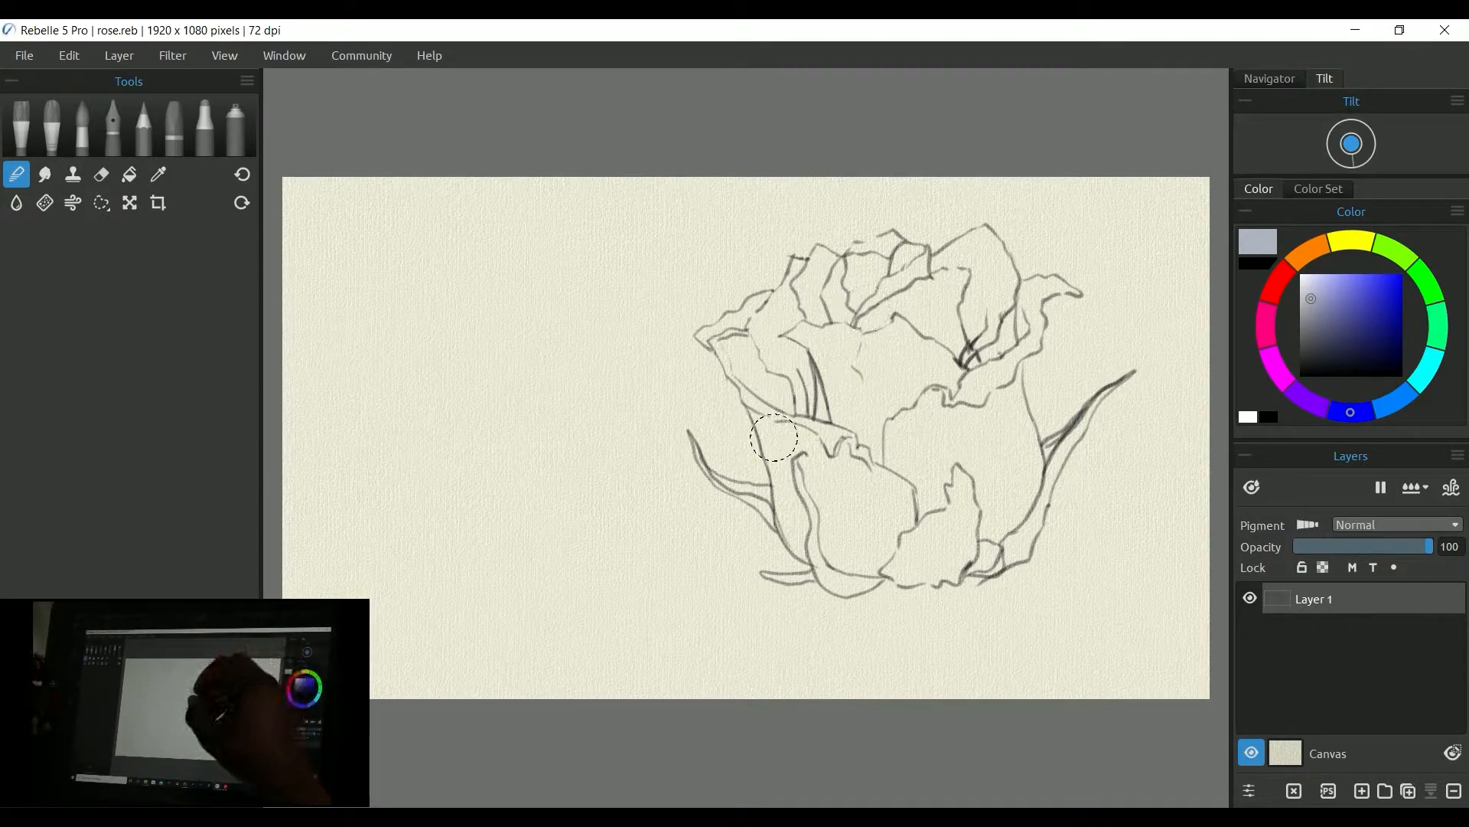
Step: Open the Reference Images panel
left_click(302, 58)
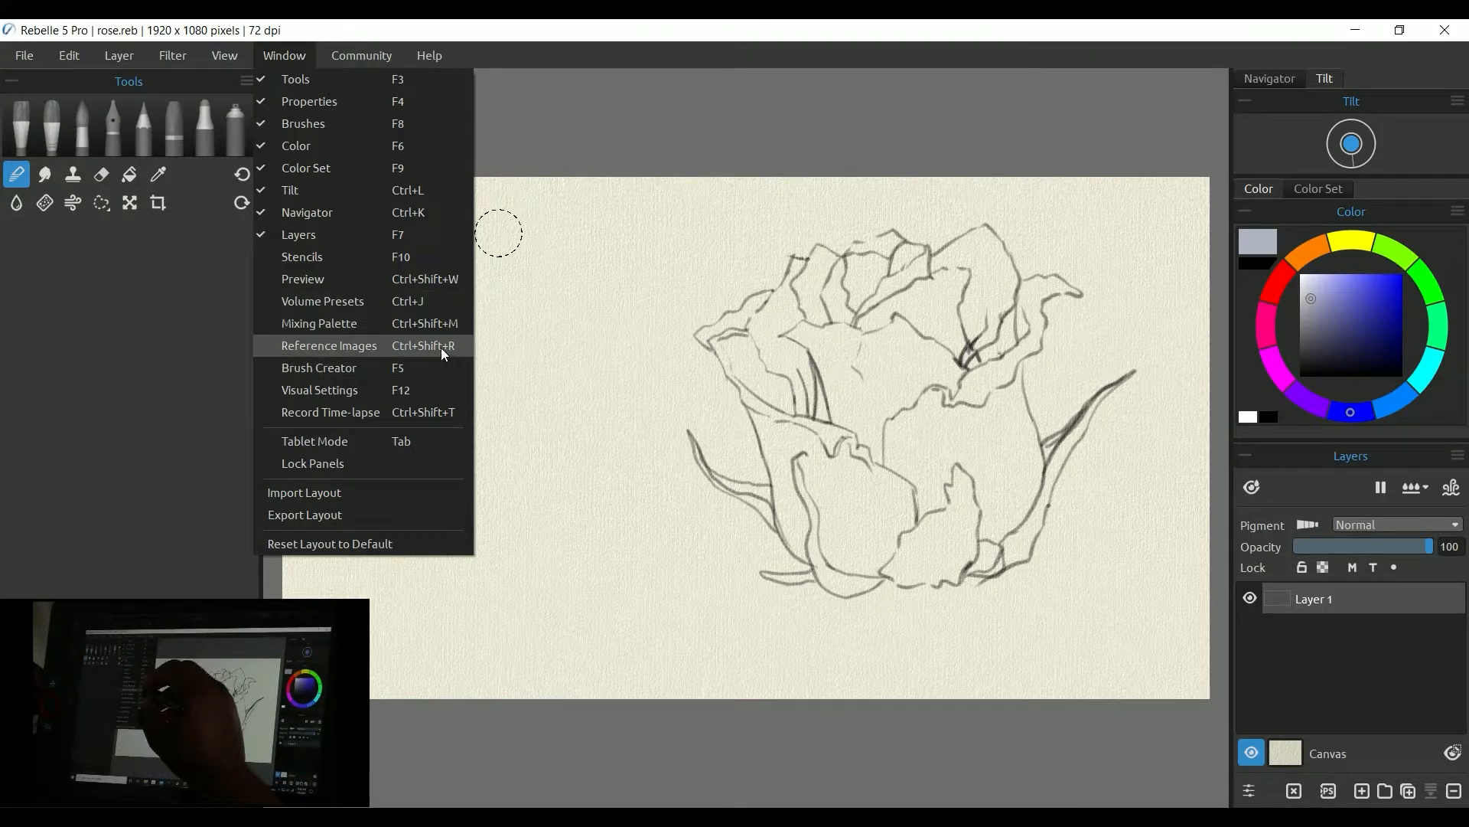
left_click(704, 243)
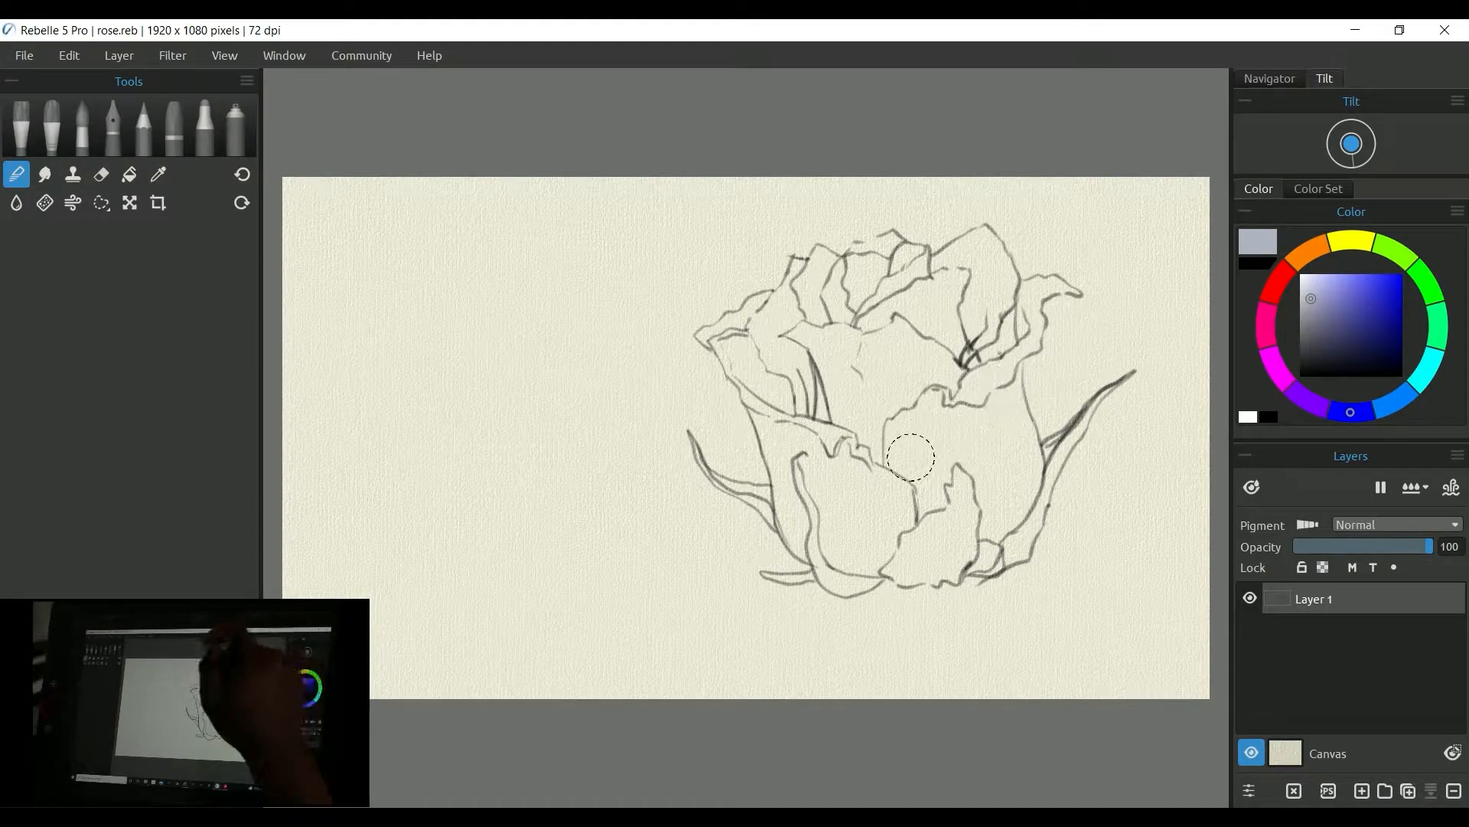
left_click(305, 59)
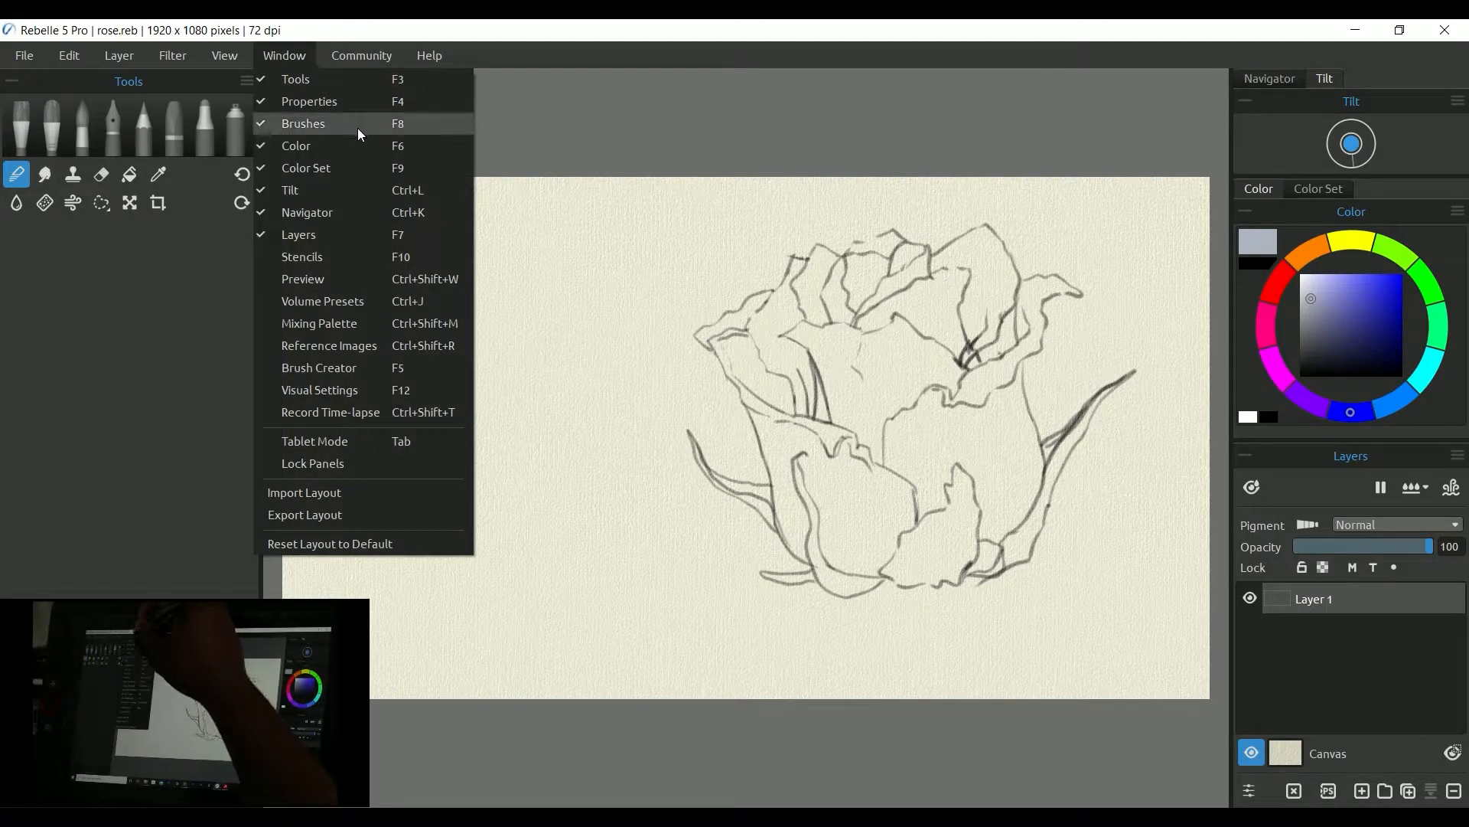
left_click(453, 352)
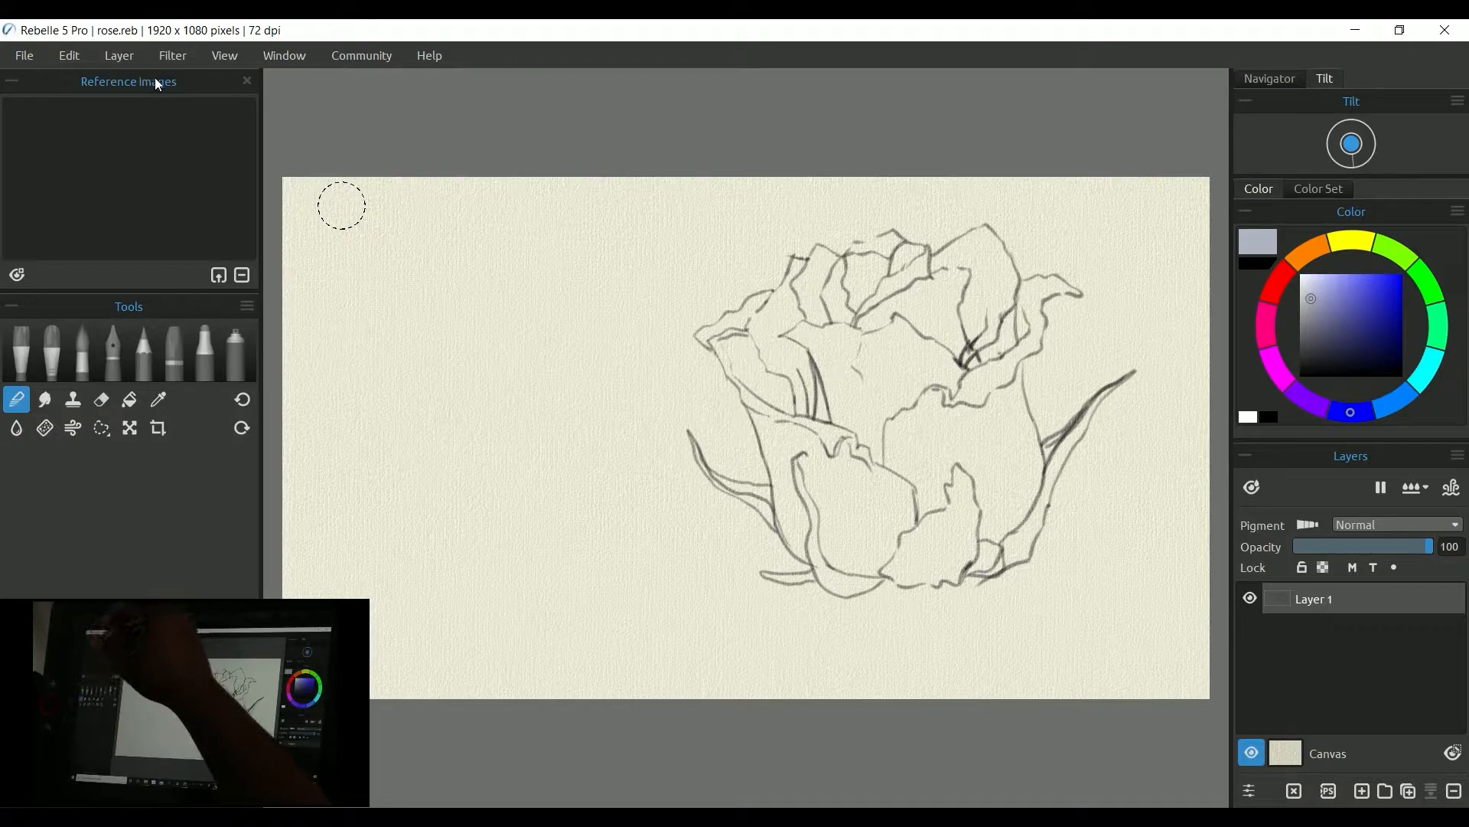
Step: Undock the Reference Images panel, enlarge it and place it to the left of the rose sketch
left_click_drag(202, 83, 600, 348)
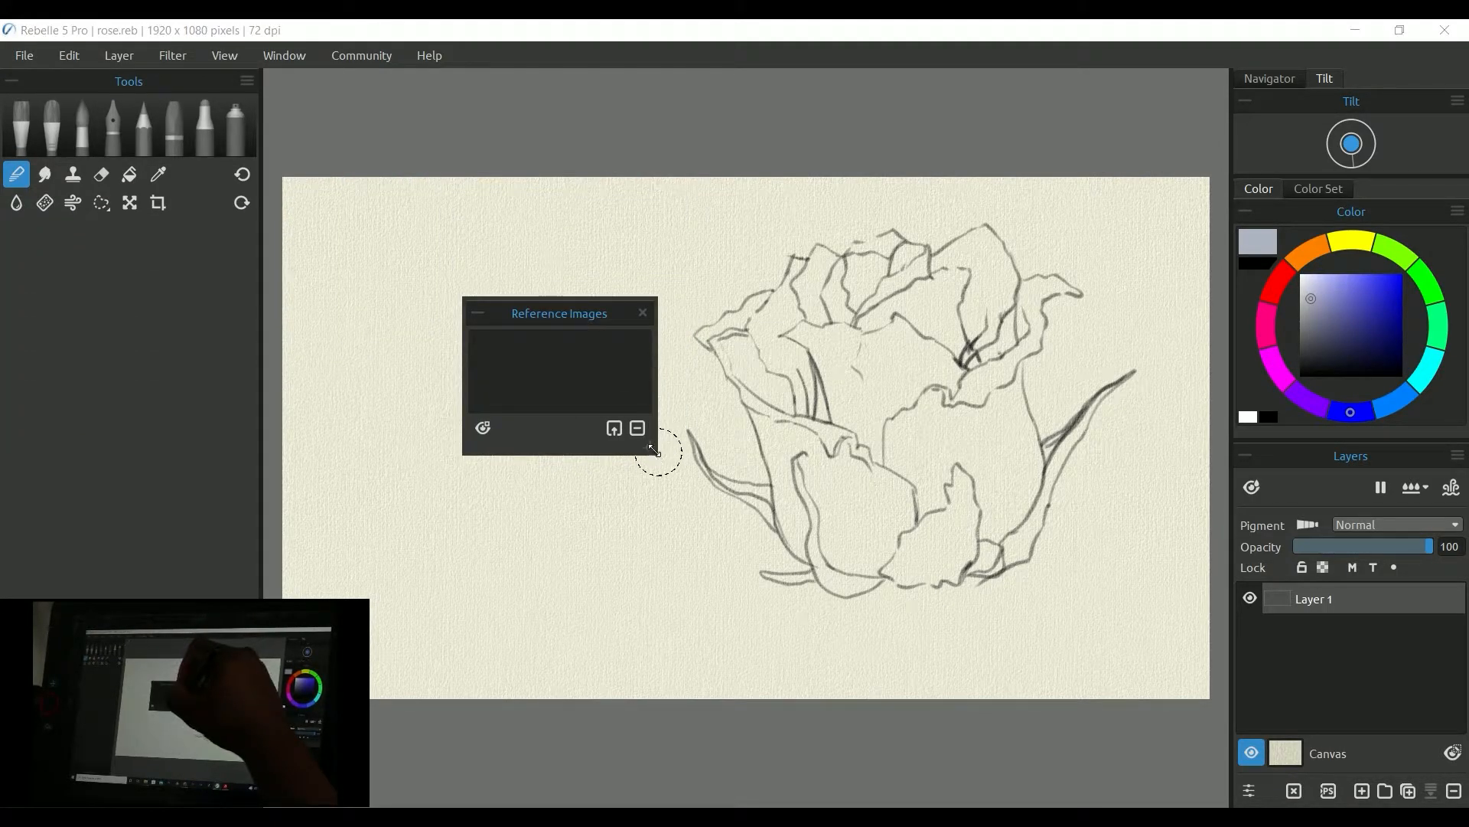
left_click_drag(649, 448, 794, 570)
left_click_drag(729, 306, 625, 281)
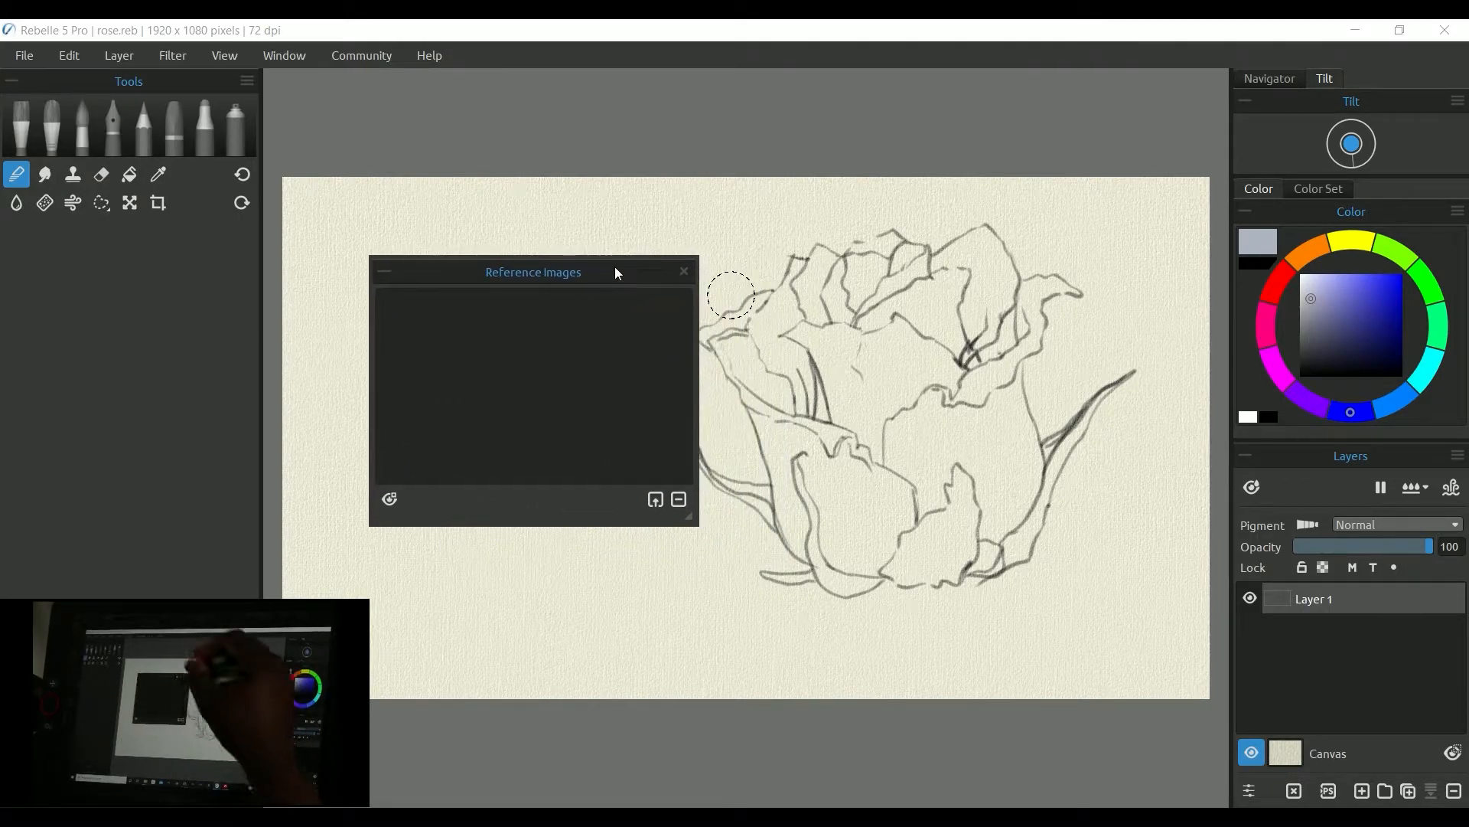
Step: Import rose-flower-sky, IMG_0097 and IMG_0296 from the Pictures folder as reference images
left_click(657, 502)
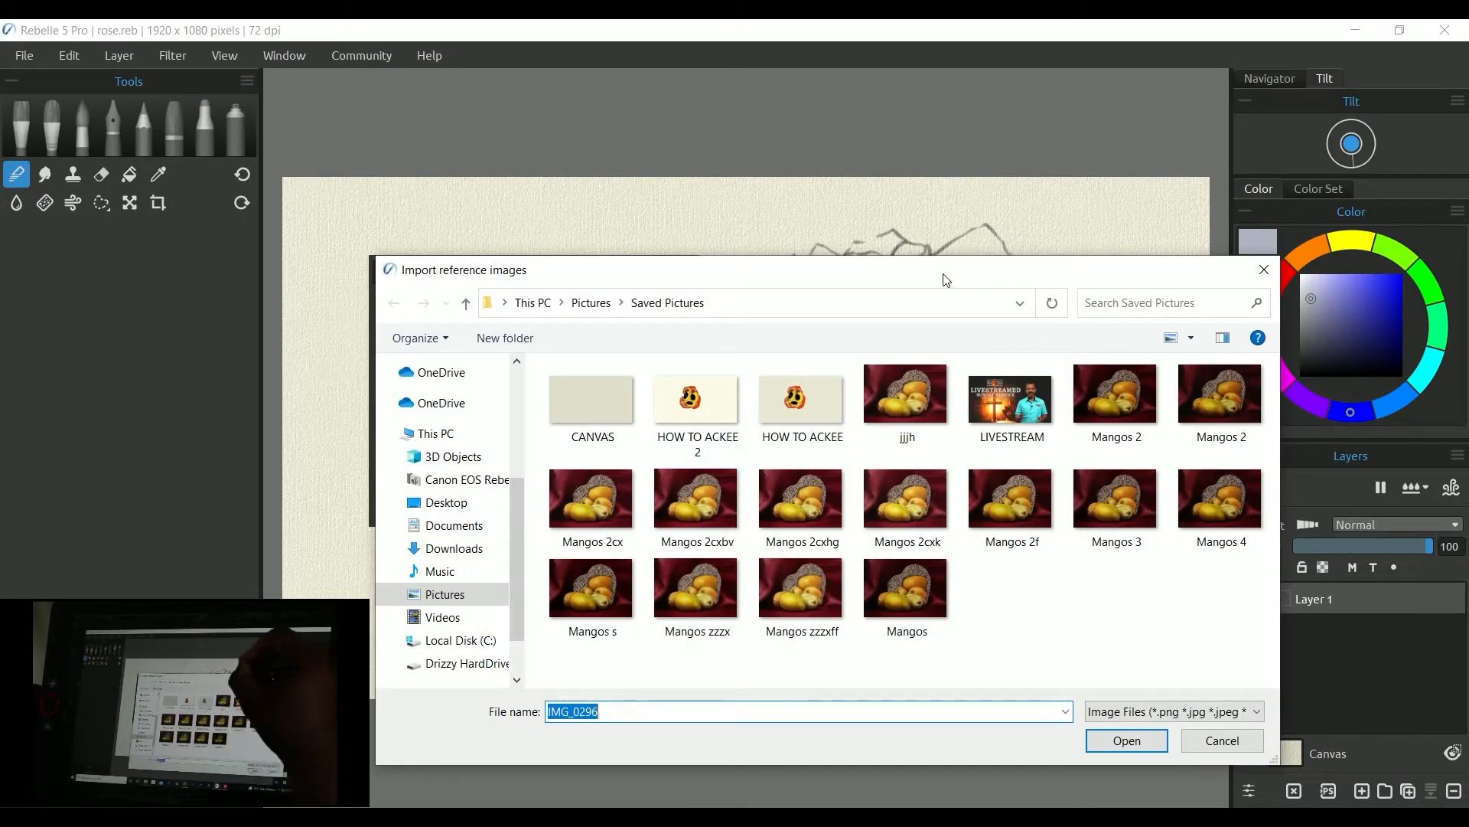
left_click(480, 590)
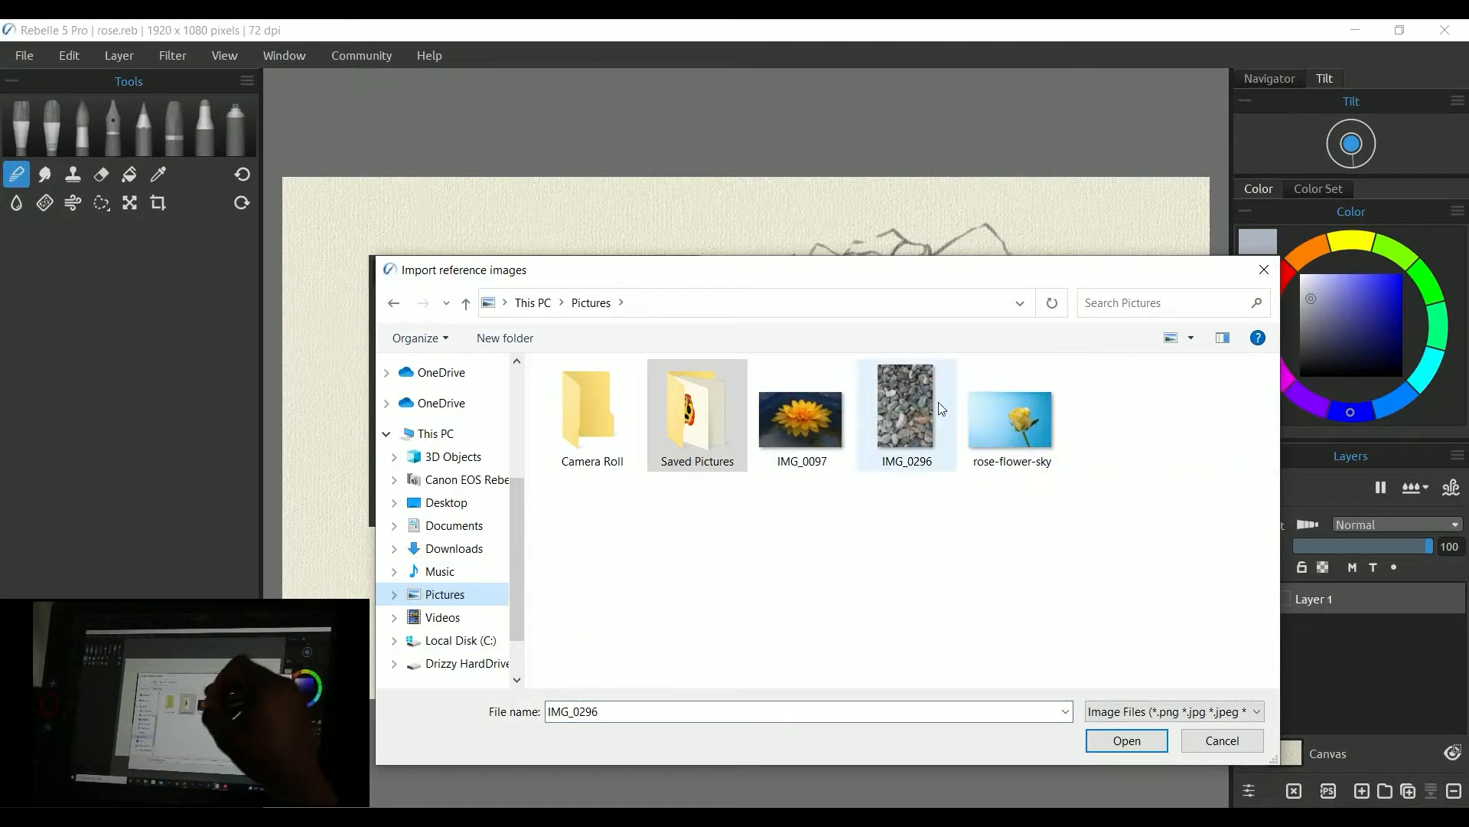
left_click(1004, 415)
left_click_drag(1083, 511, 809, 428)
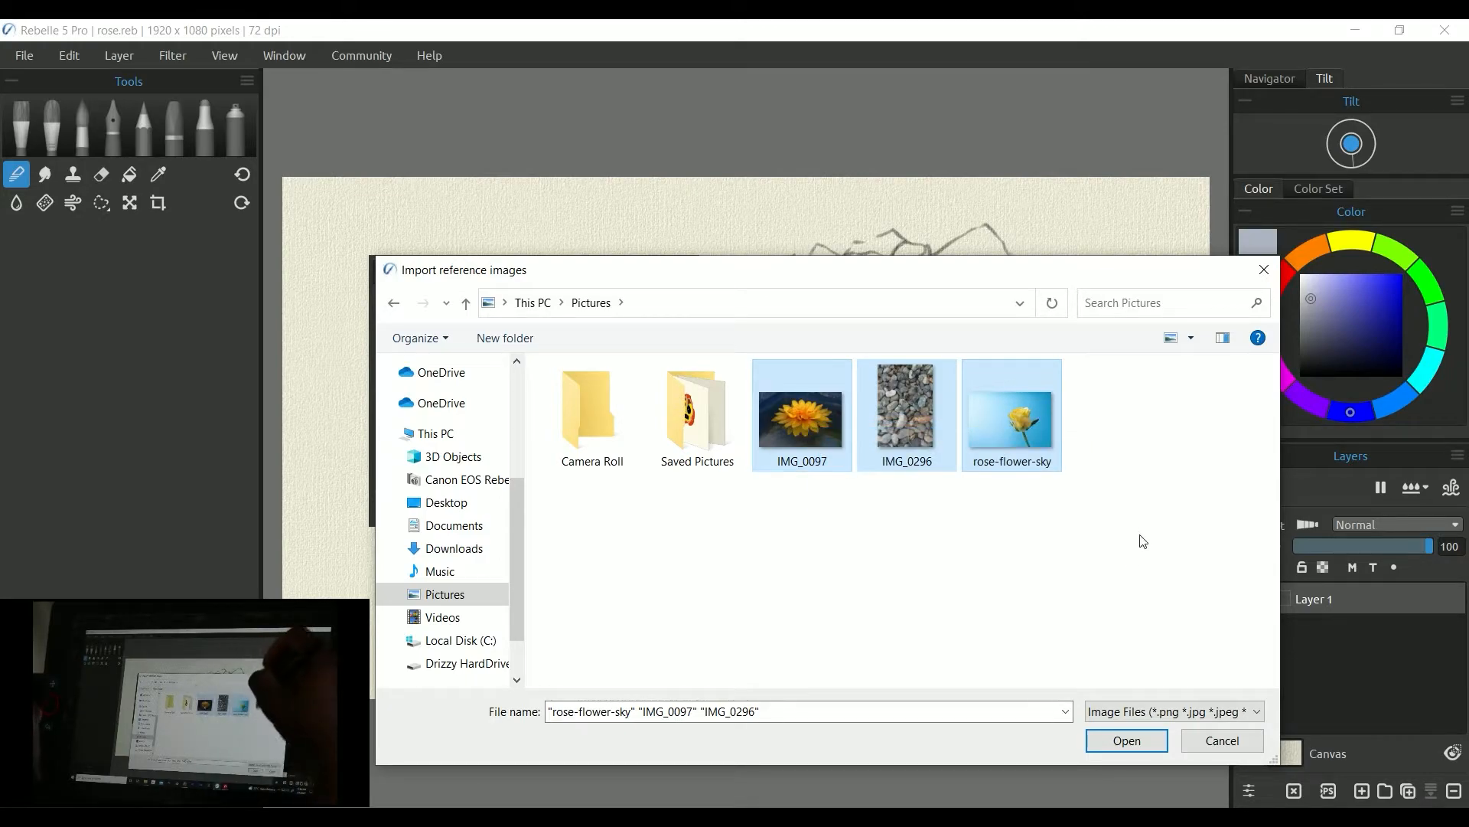
left_click(1157, 743)
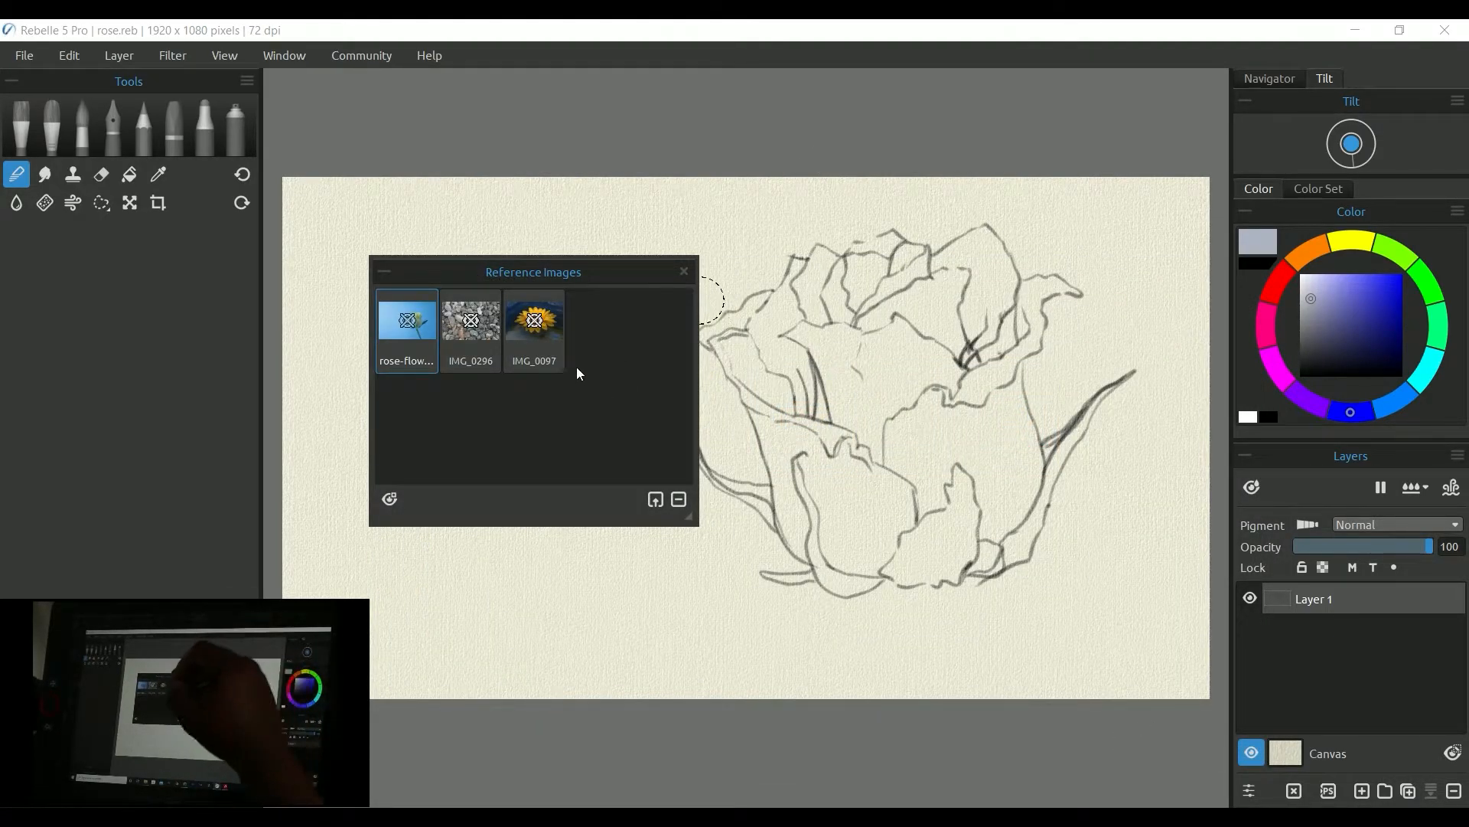
Step: Open rose-flower-sky in its own floating viewer, placed at the canvas's lower right corner and enlarged
left_click_drag(633, 283, 598, 385)
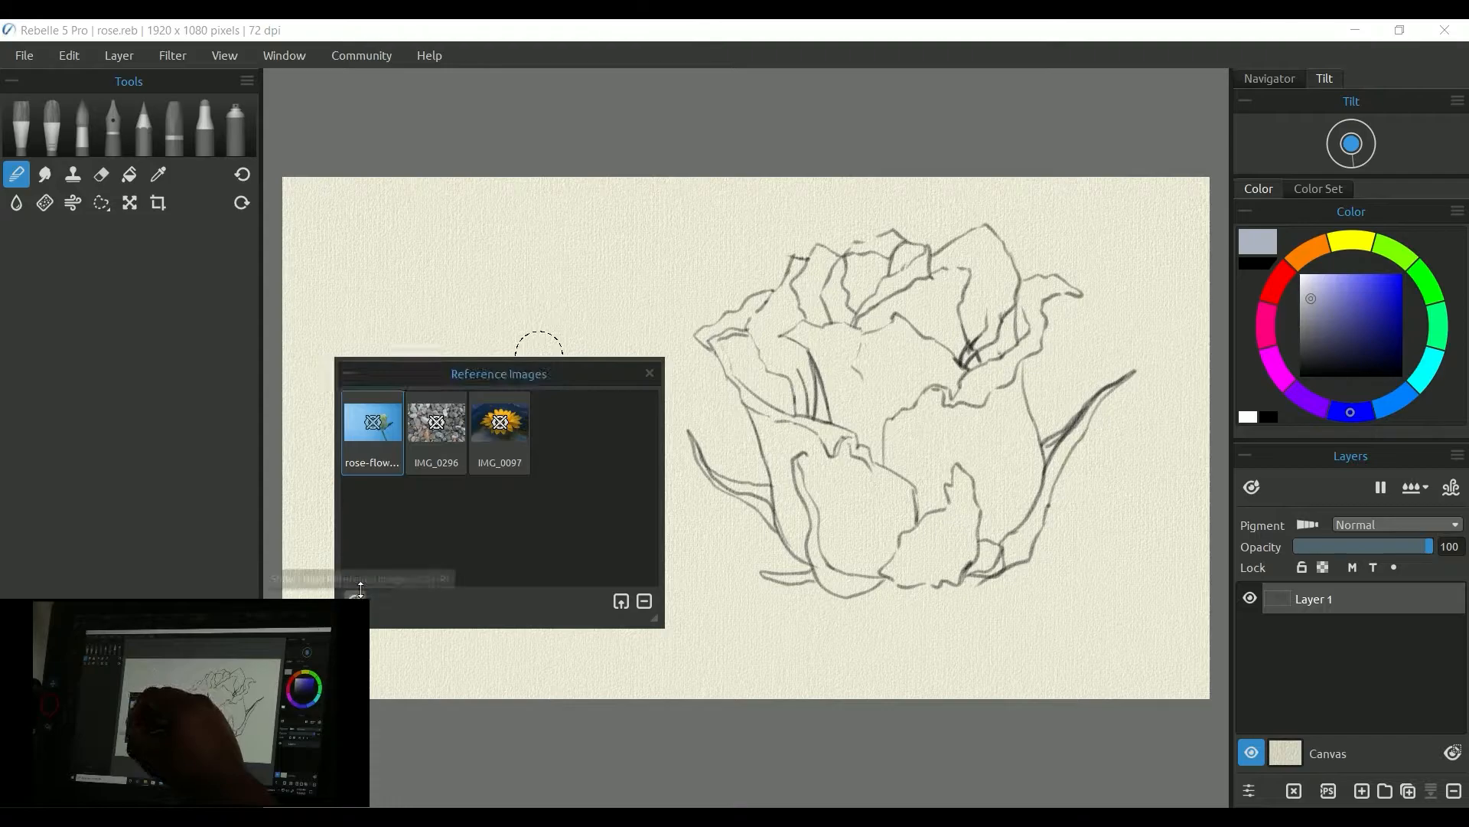
double_click(373, 427)
left_click_drag(443, 396, 1104, 604)
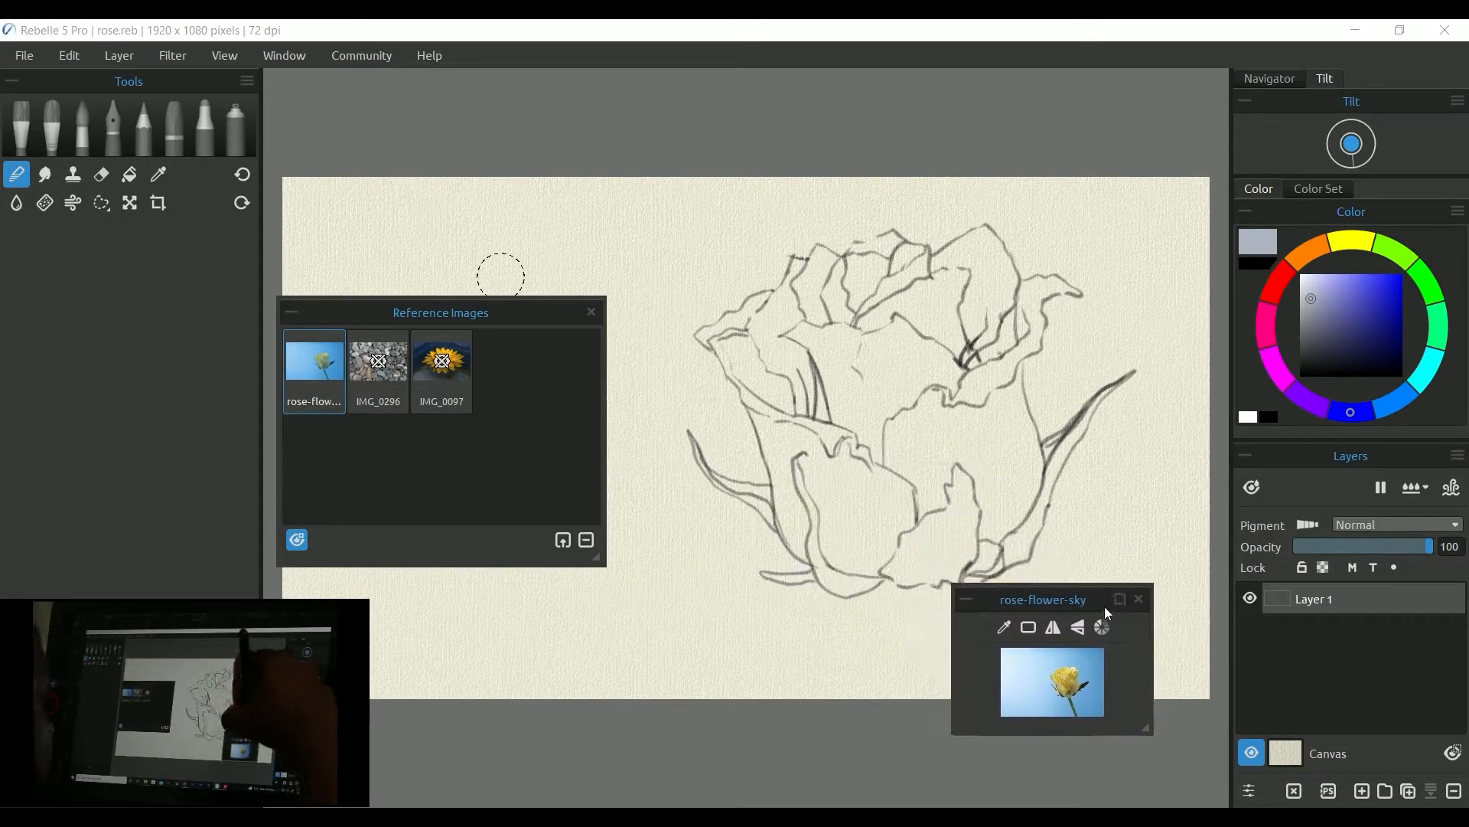
left_click_drag(1151, 738, 1214, 799)
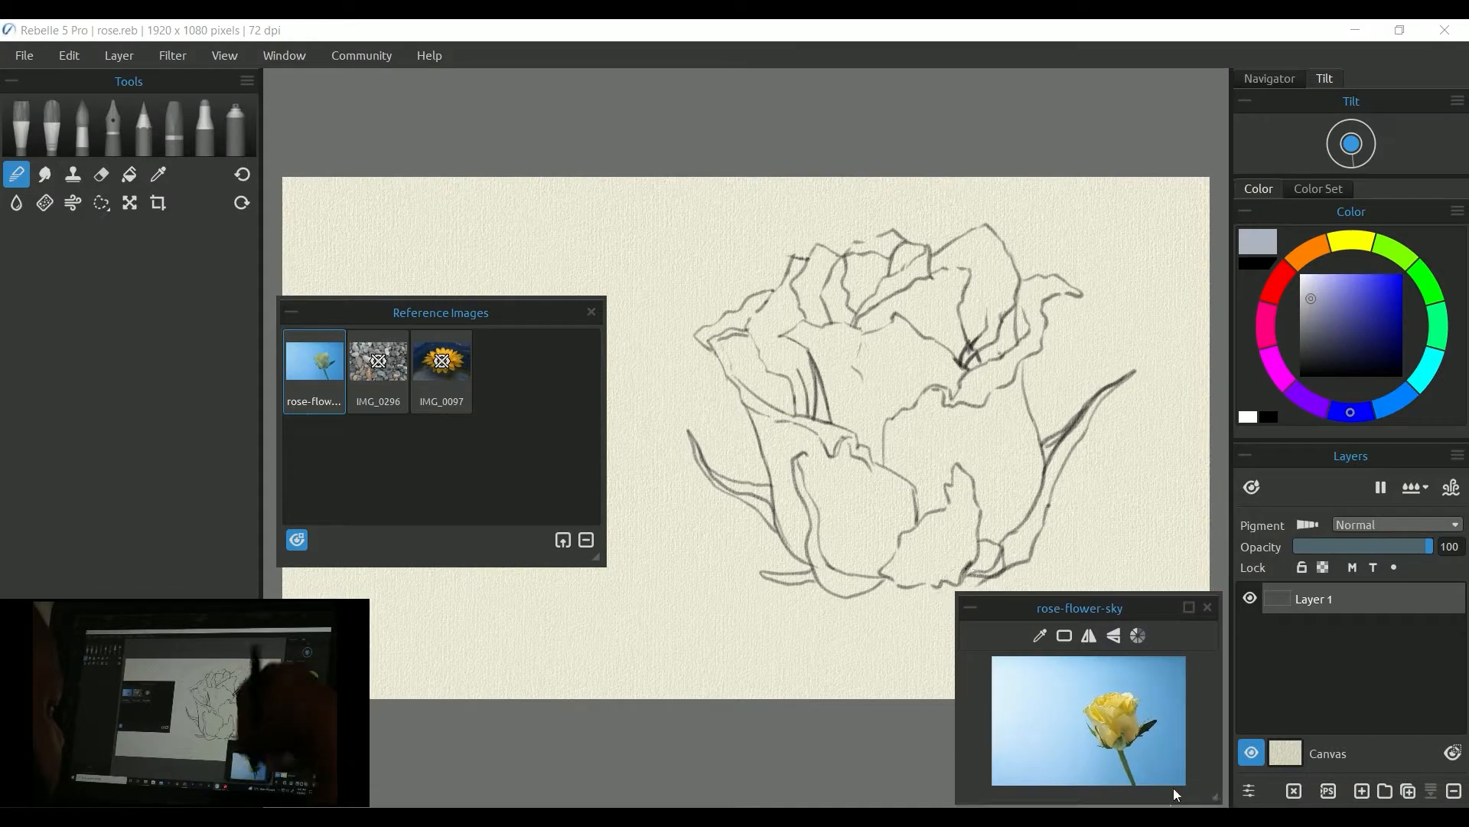
Step: Open IMG_0296 and IMG_0097 in floating viewers along the bottom of the canvas
double_click(382, 366)
left_click_drag(684, 178, 848, 667)
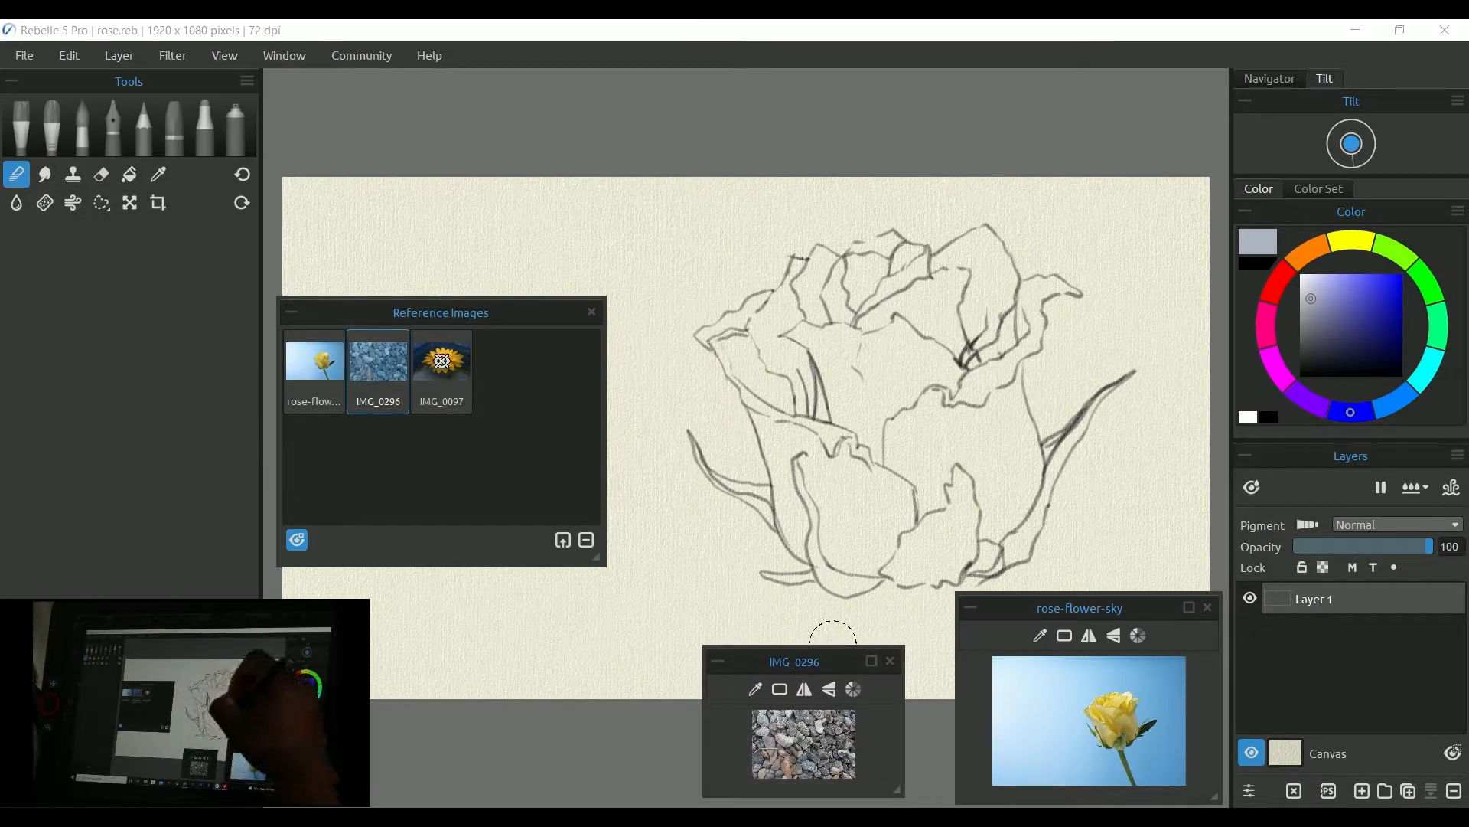
double_click(443, 366)
left_click_drag(733, 332, 597, 651)
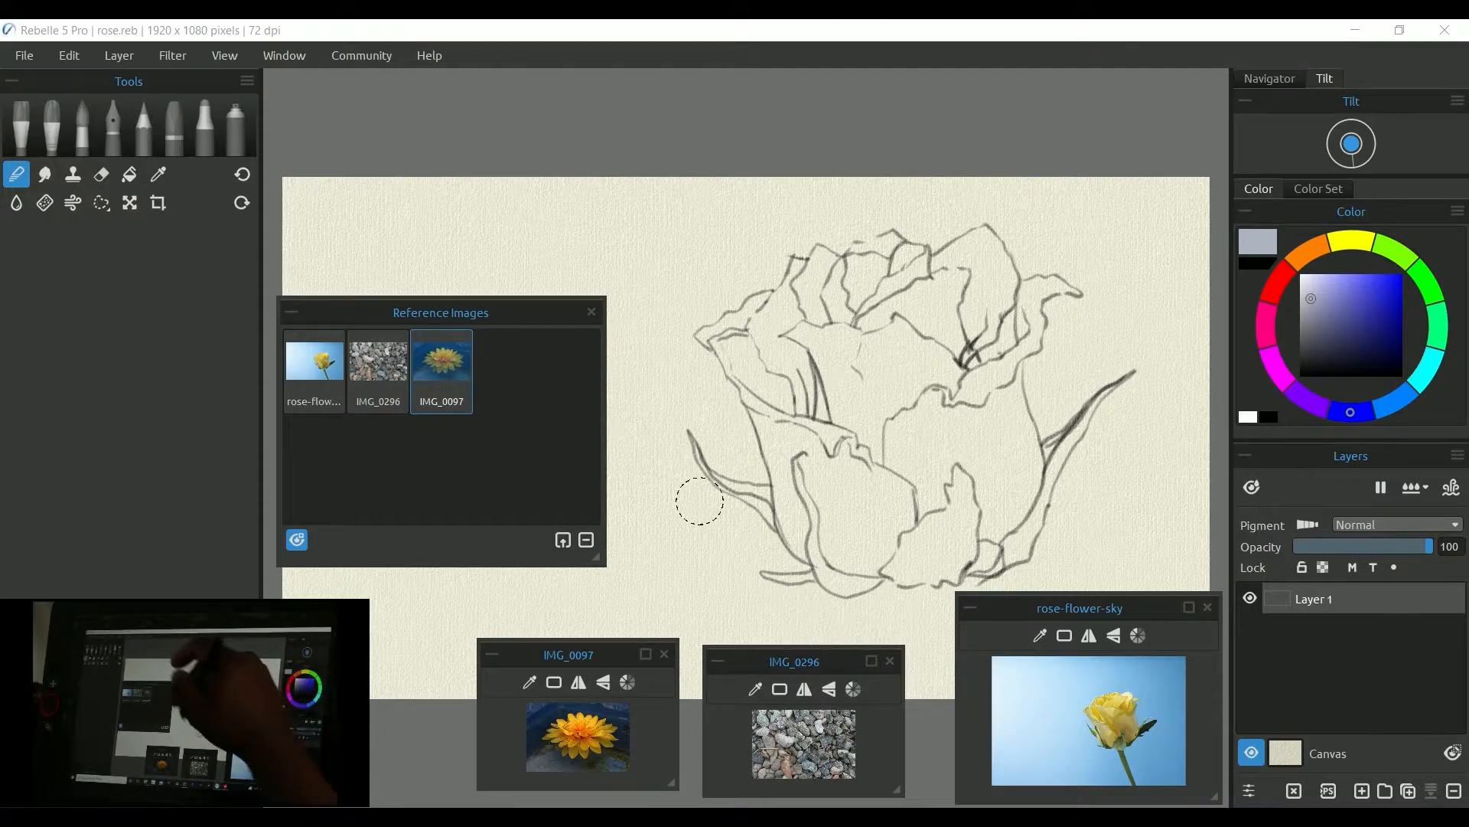
Step: Hide and then reshow the floating reference image viewers
left_click(298, 539)
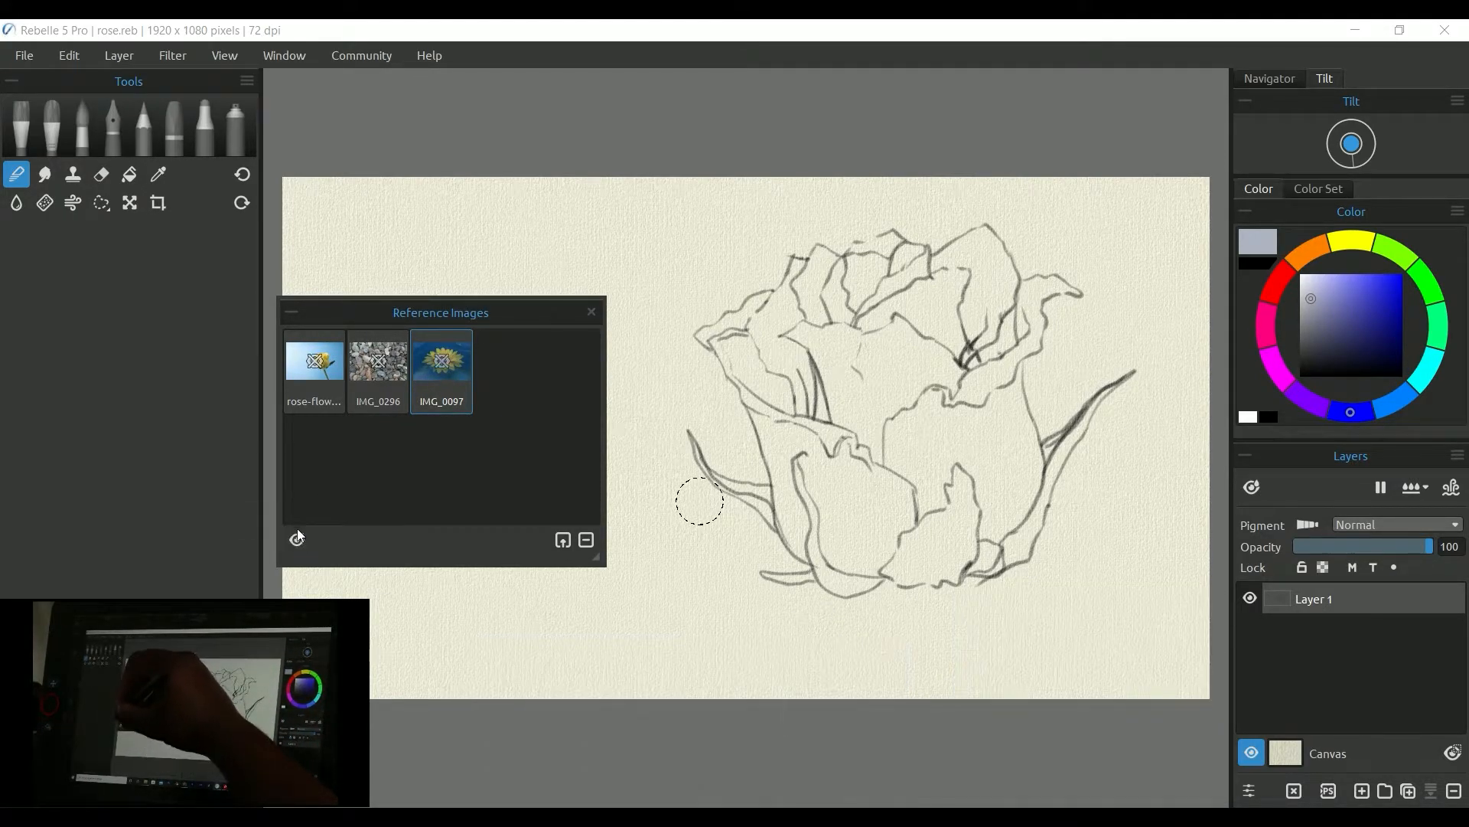
left_click(297, 539)
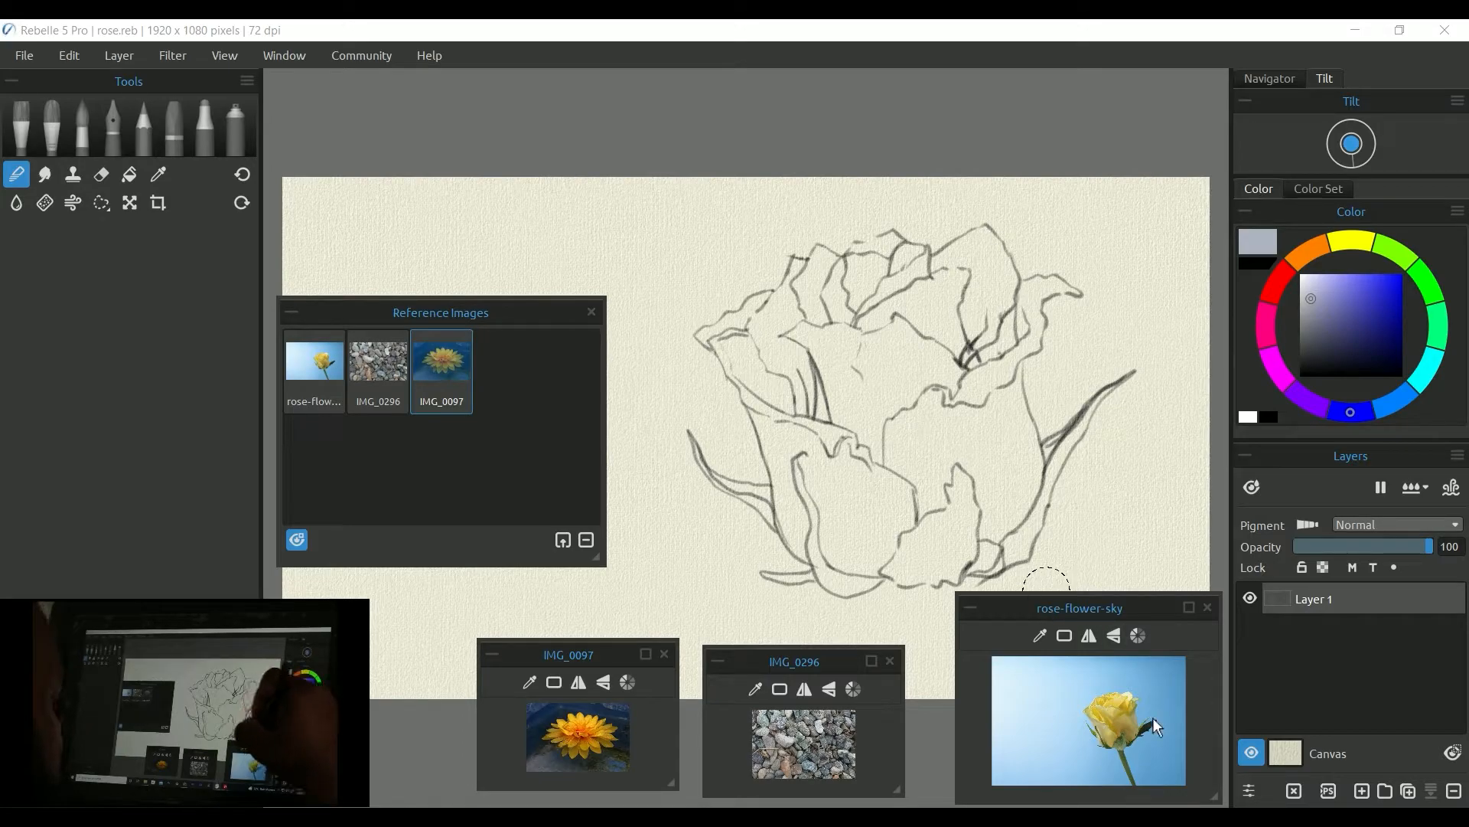
Step: Pick a golden yellow colour from the rose in the rose-flower-sky viewer
left_click(1039, 638)
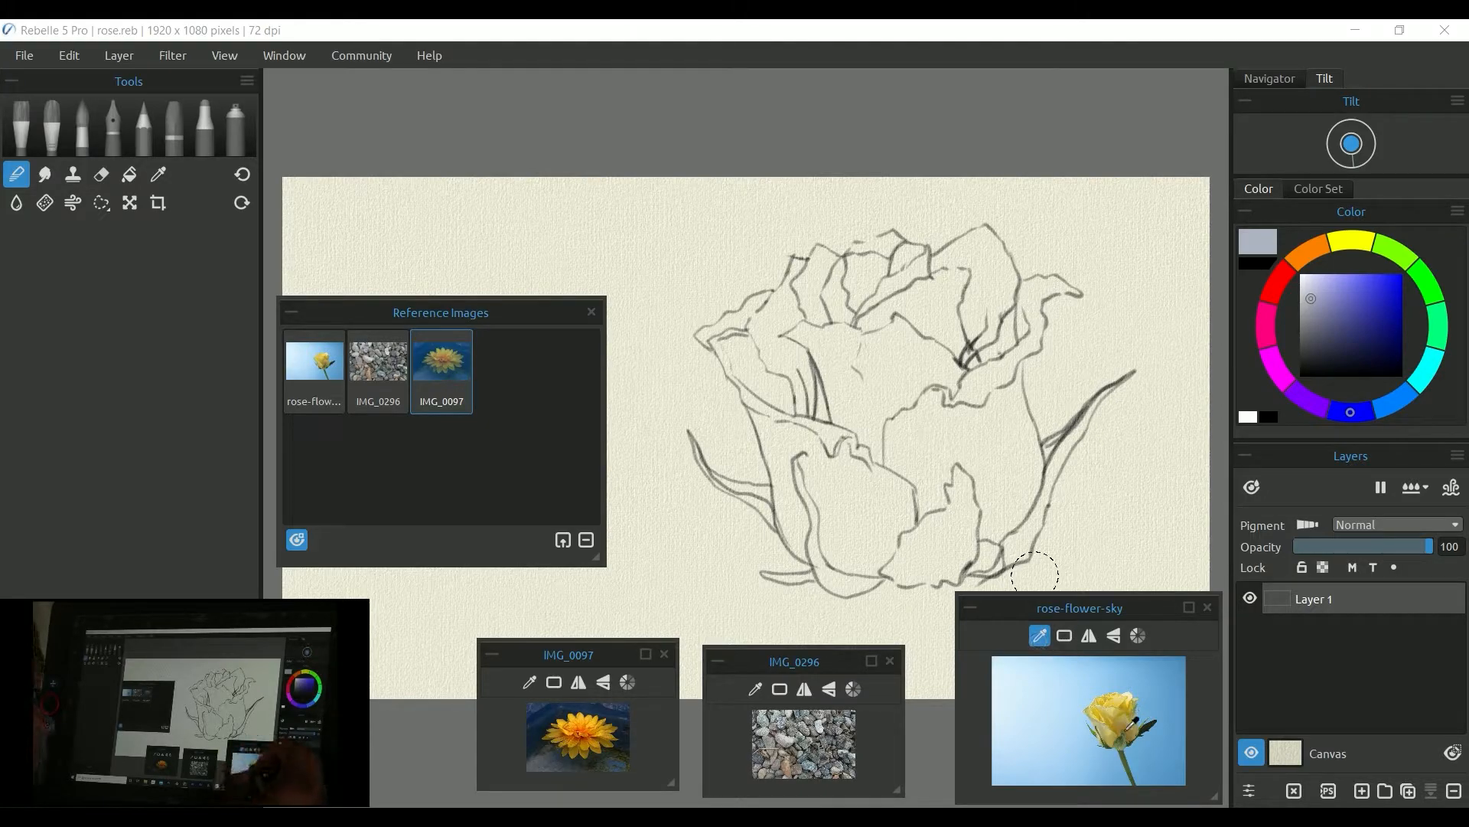
left_click(1136, 730)
left_click(1134, 726)
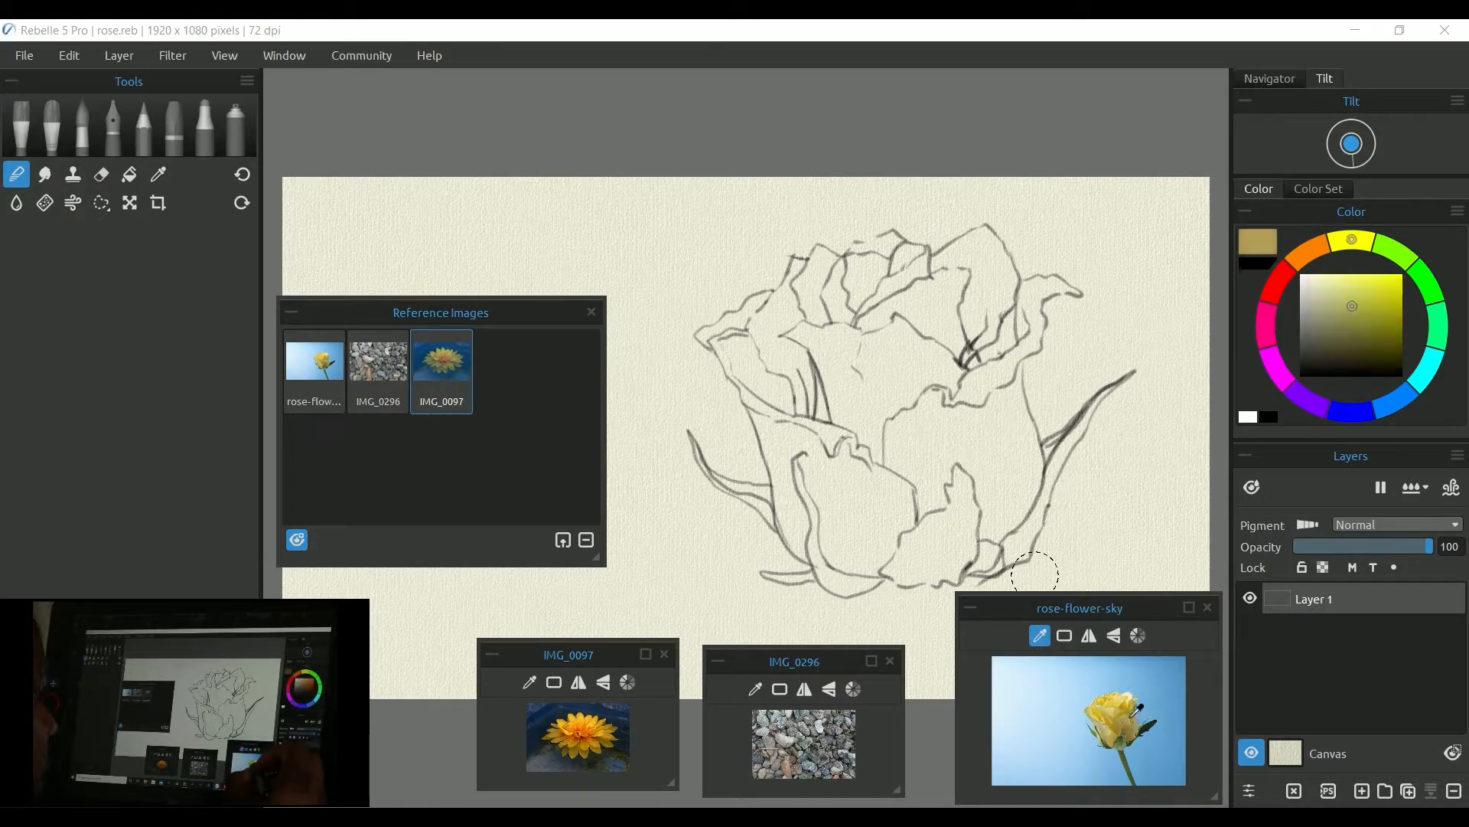
left_click(1132, 716)
left_click(1129, 717)
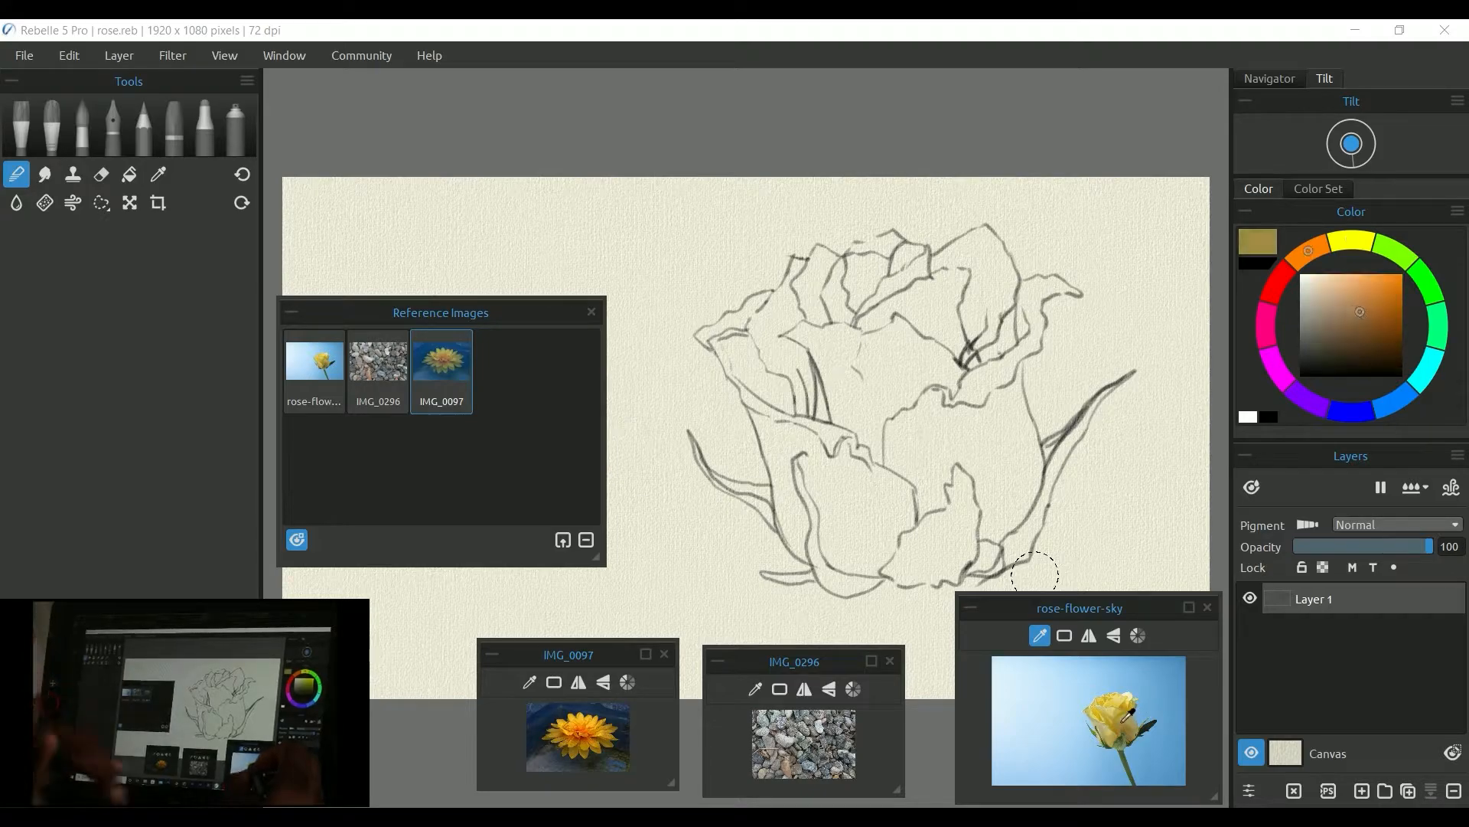
left_click(1138, 725)
left_click(1128, 715)
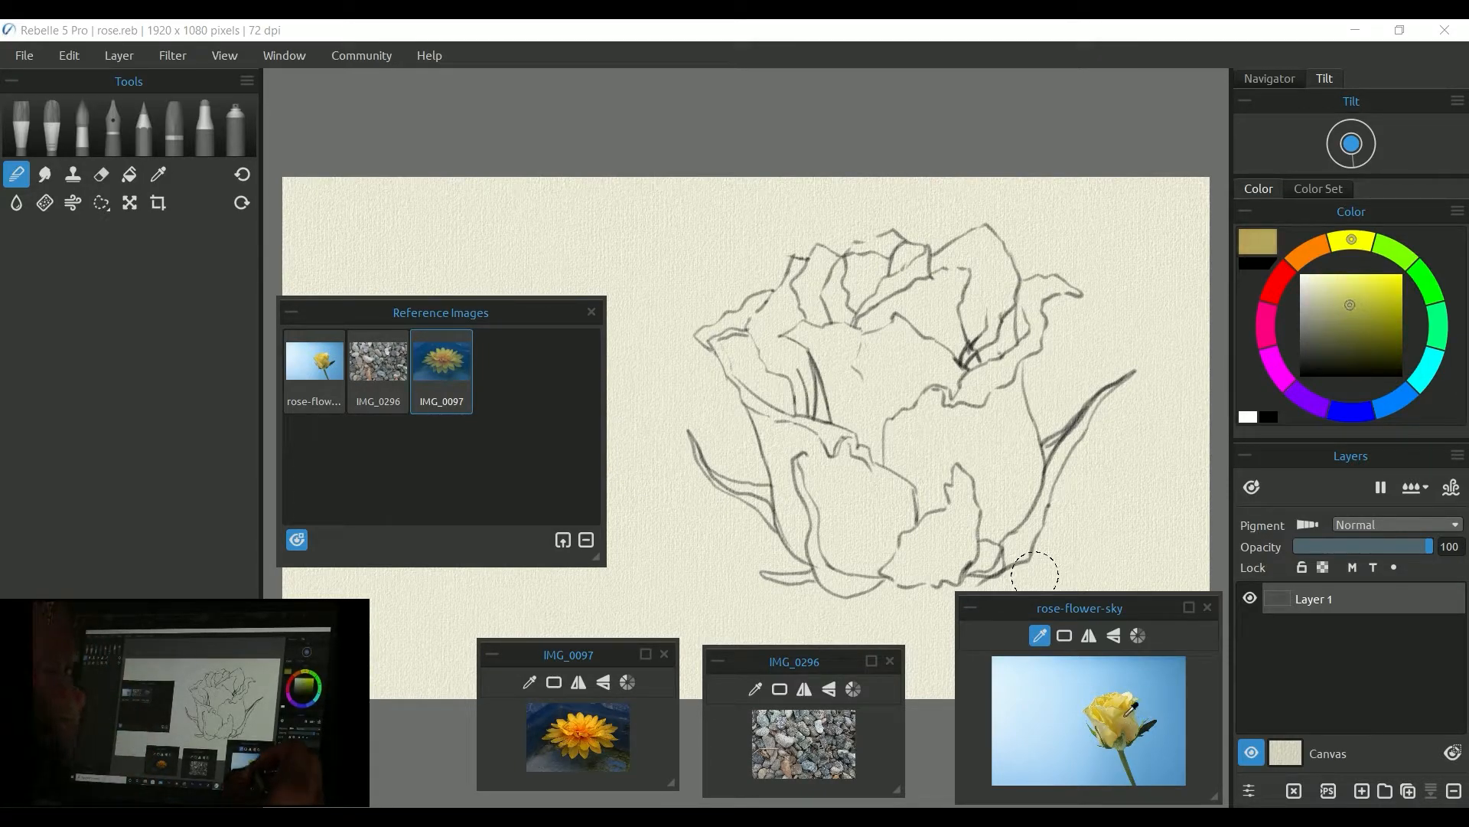
left_click_drag(1133, 717, 1131, 729)
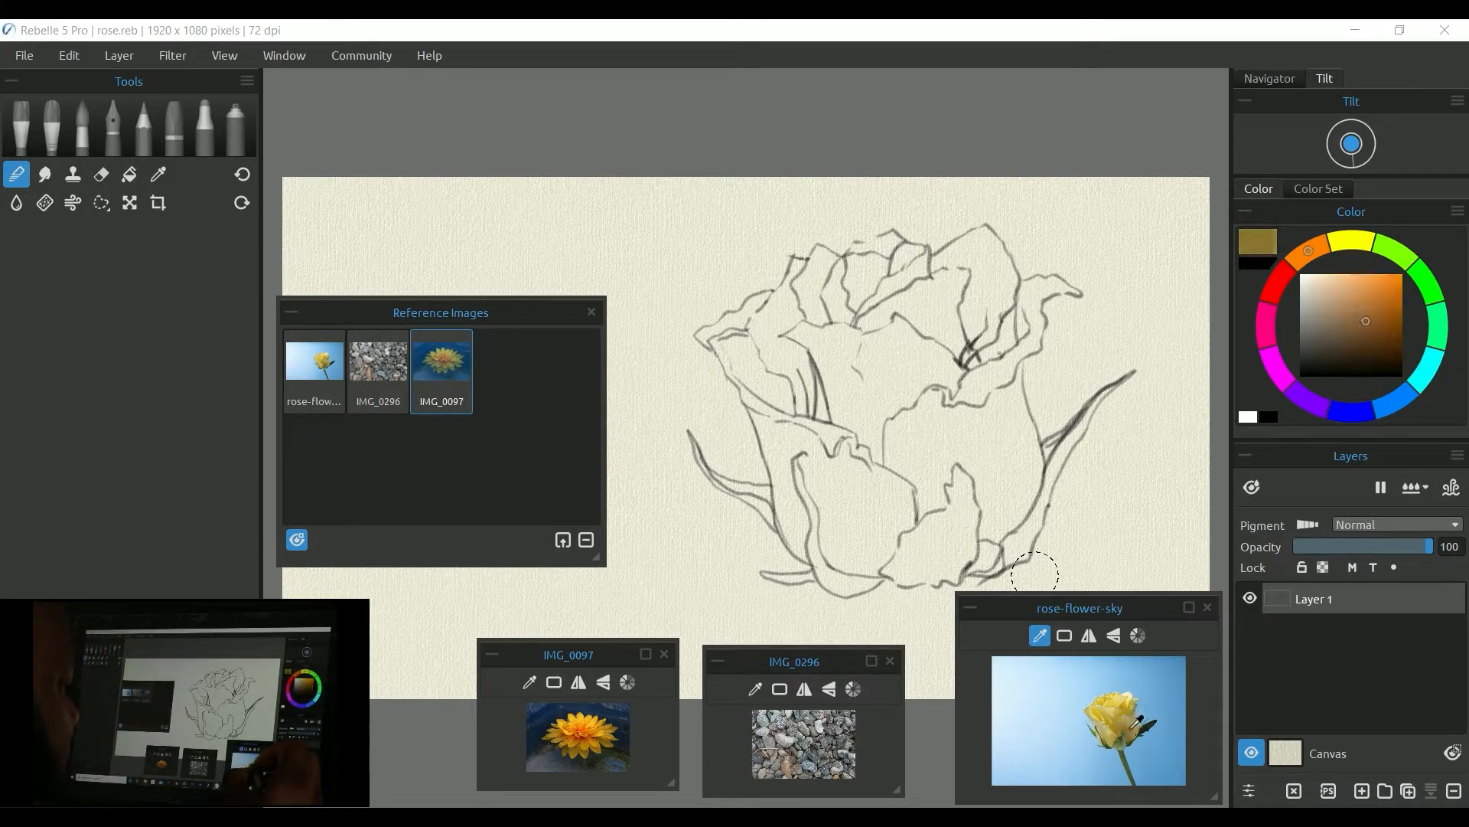
Step: Select the first brush and paint a short test stroke of the gold colour below the sketch
left_click(663, 598)
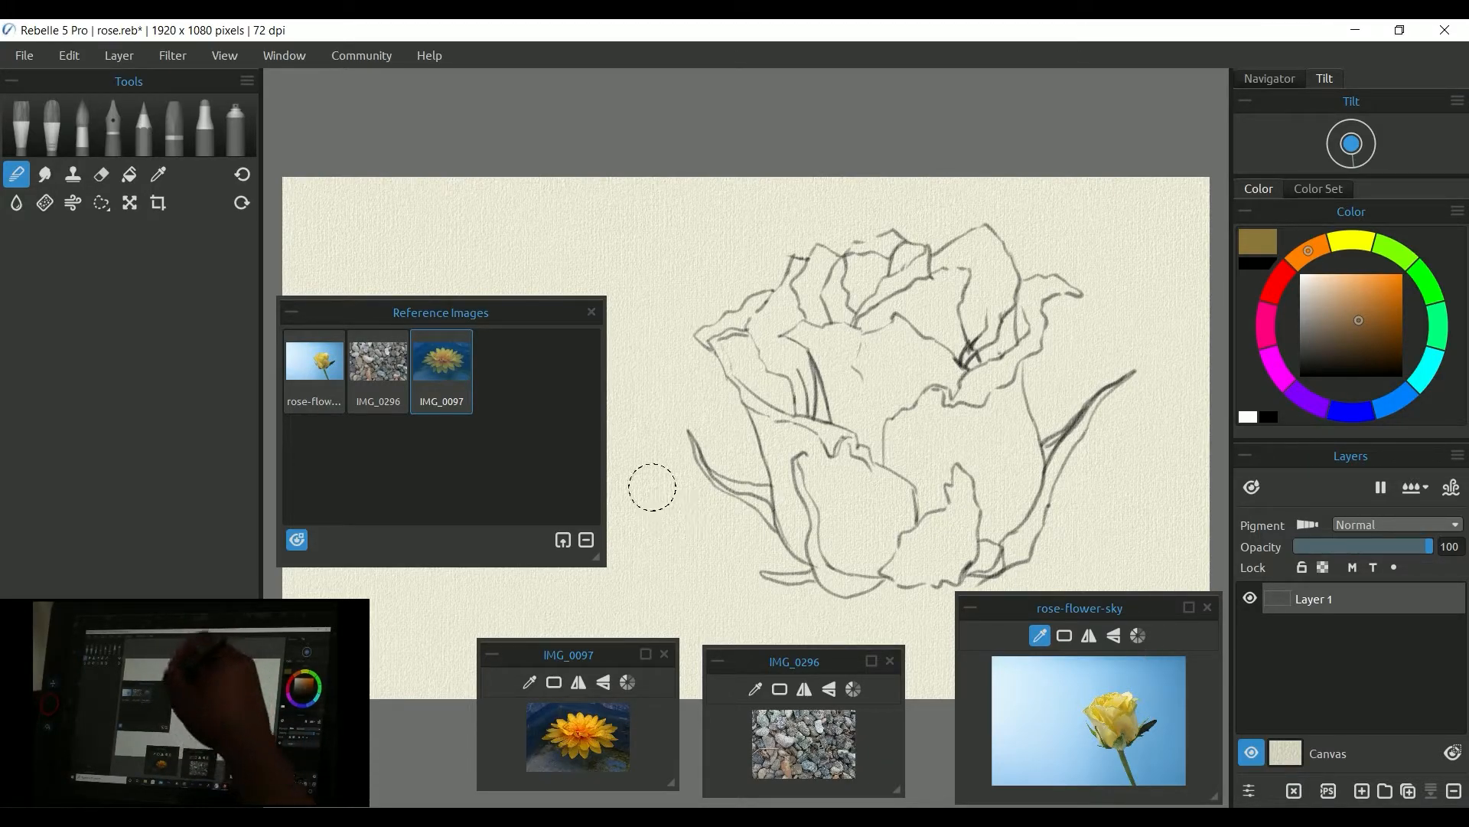
left_click(23, 122)
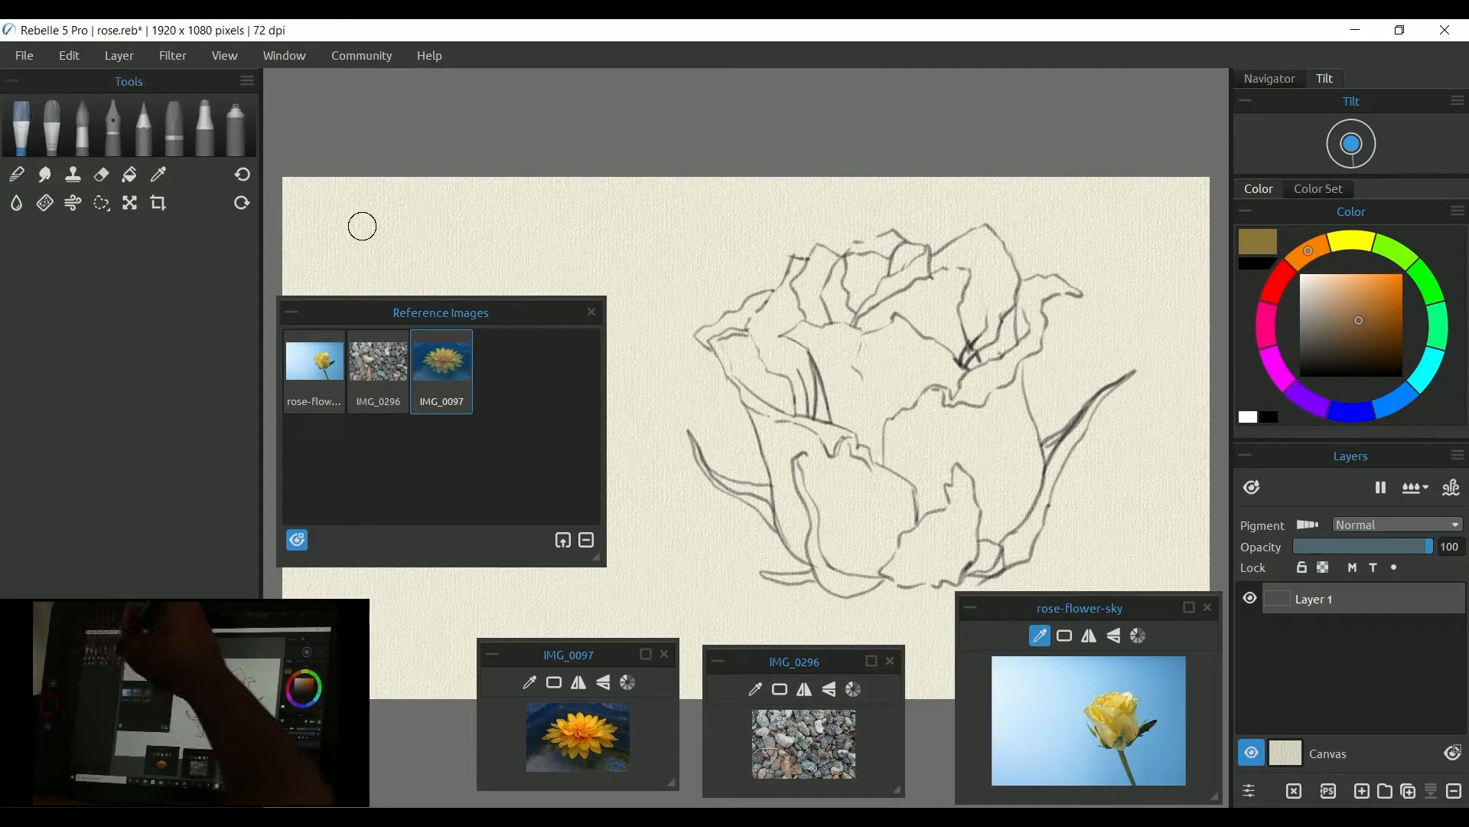
mouse_move(679, 551)
left_mouse_down()
mouse_move(692, 582)
mouse_move(674, 536)
mouse_move(698, 581)
left_mouse_up()
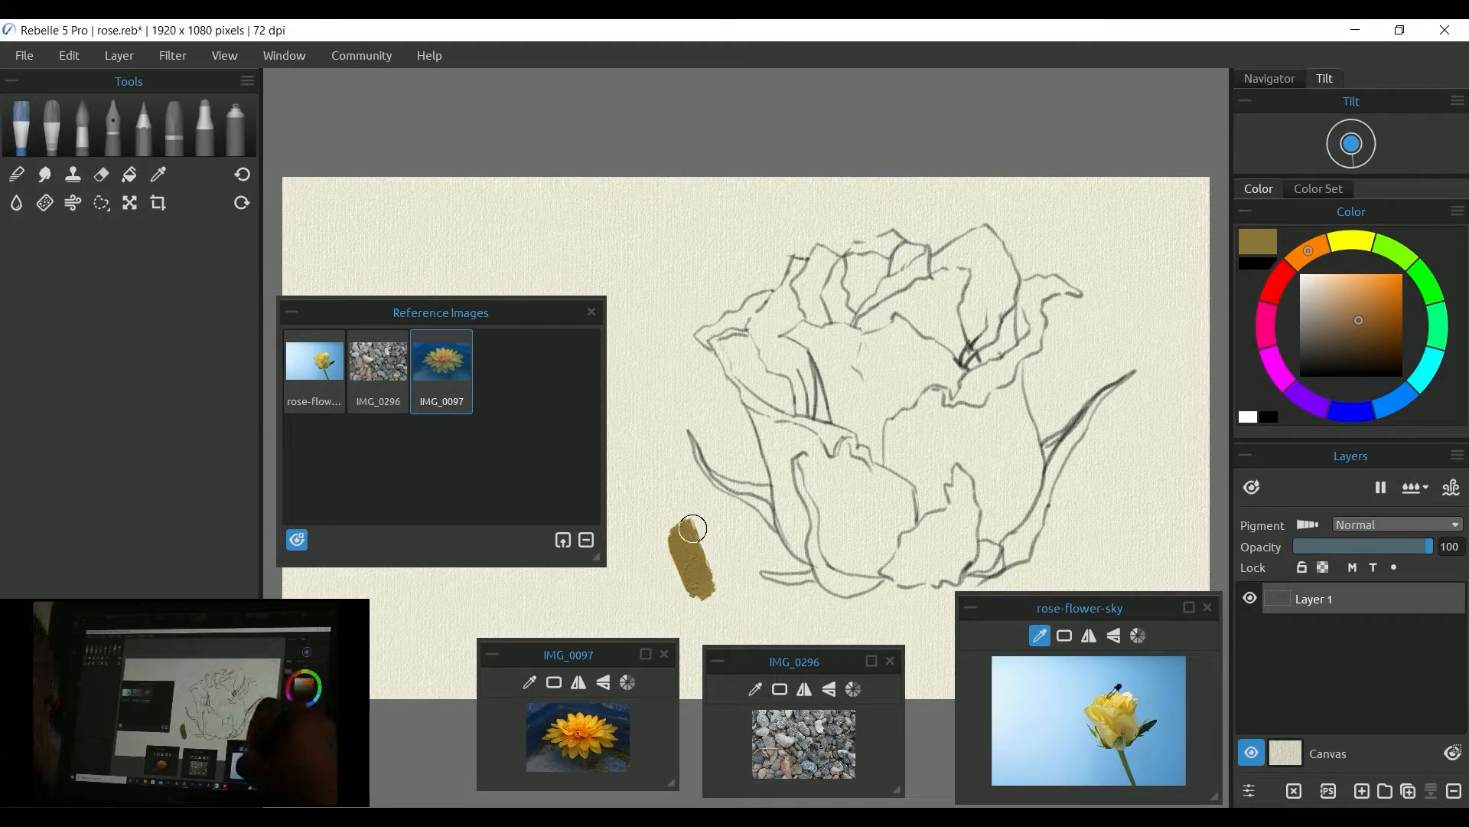
Step: Pick a grey from the stones in IMG_0296 and paint a test stroke beside the gold one
left_click(755, 689)
left_click(819, 742)
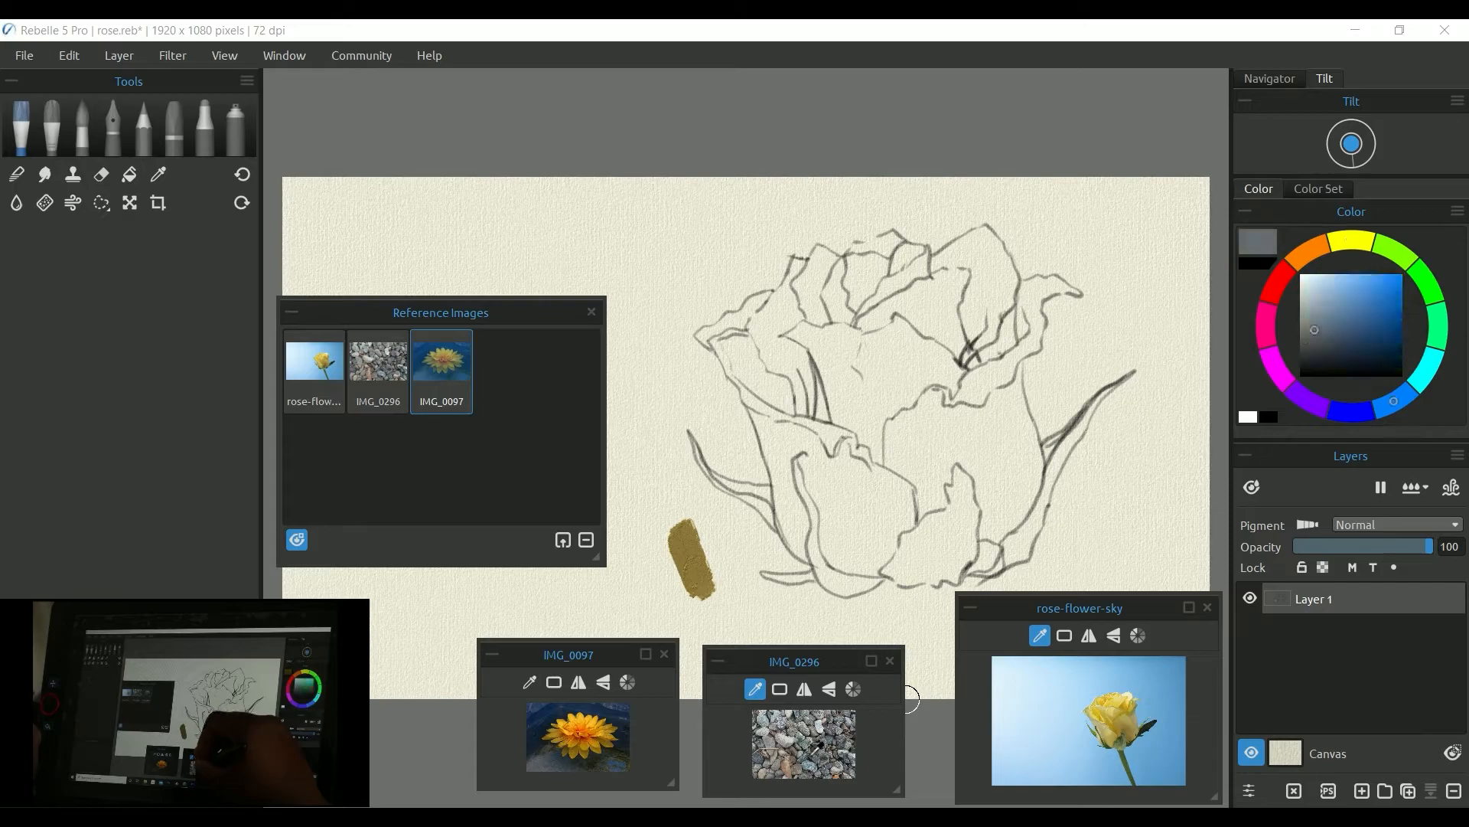
left_click_drag(817, 743, 819, 748)
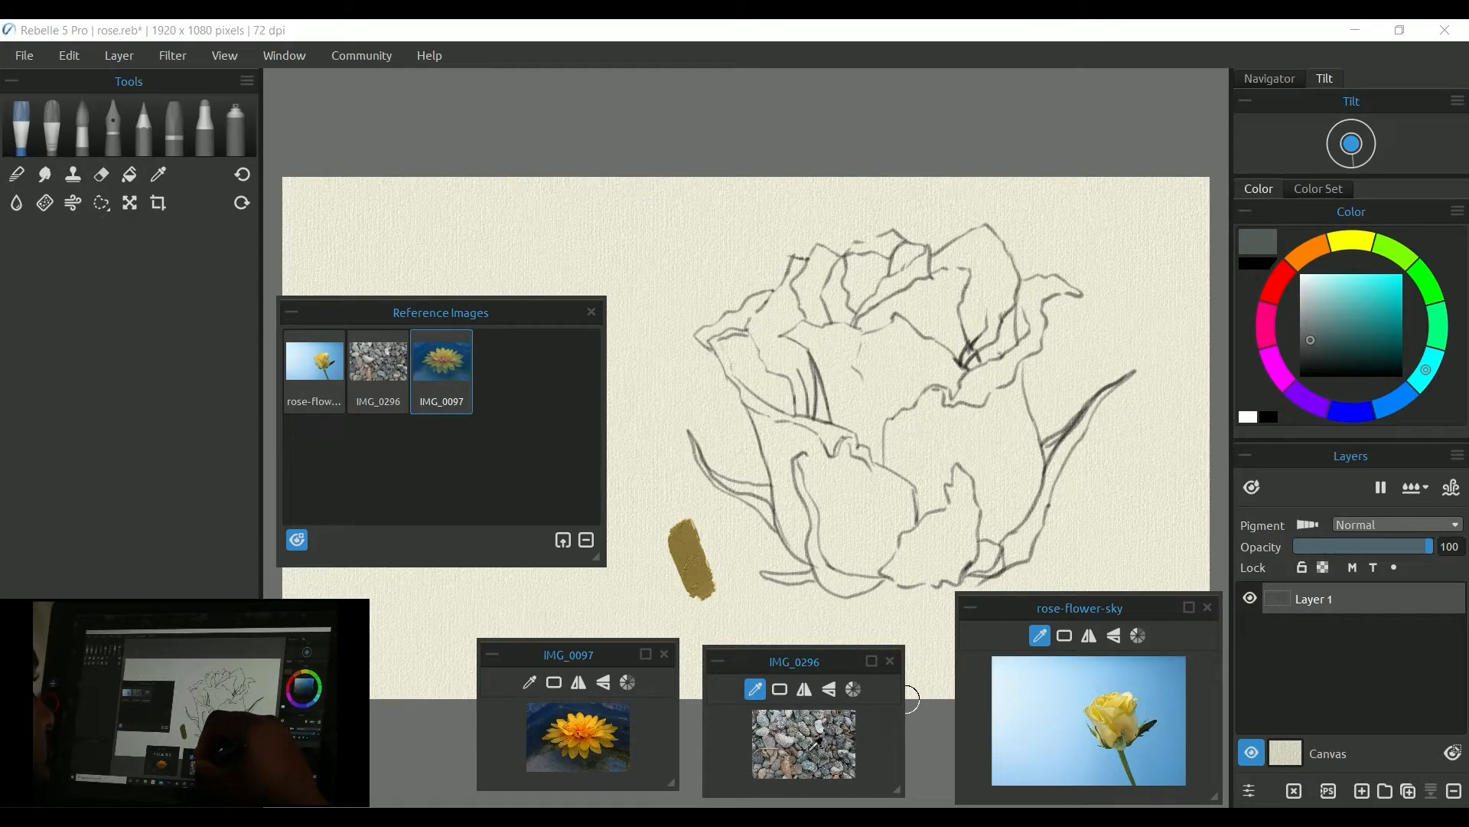
mouse_move(643, 609)
left_mouse_down()
mouse_move(636, 574)
mouse_move(651, 555)
left_mouse_up()
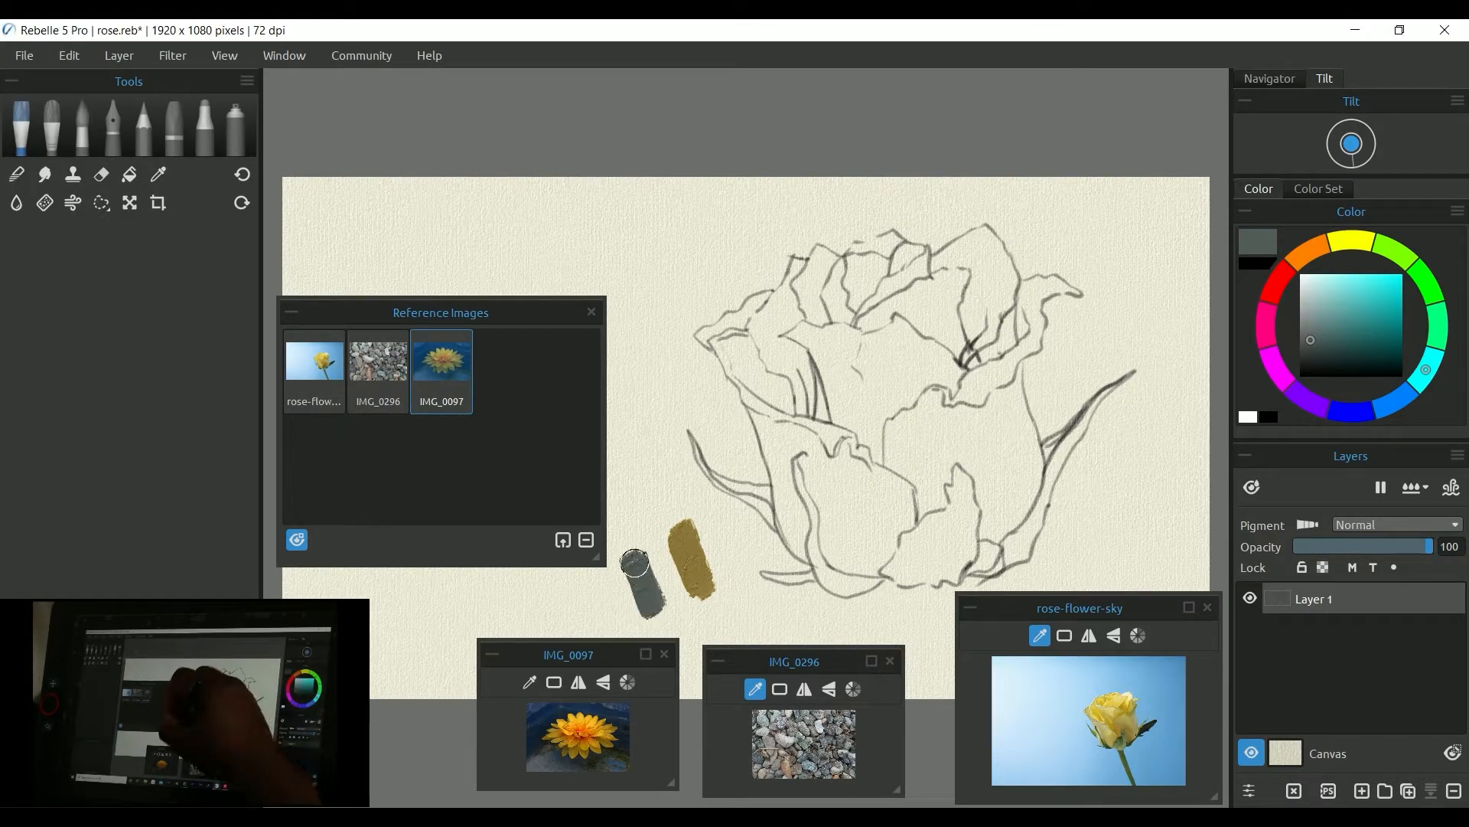
Step: Pick an orange from the flower in IMG_0097 and paint a vertical test stroke above the others
left_click(529, 681)
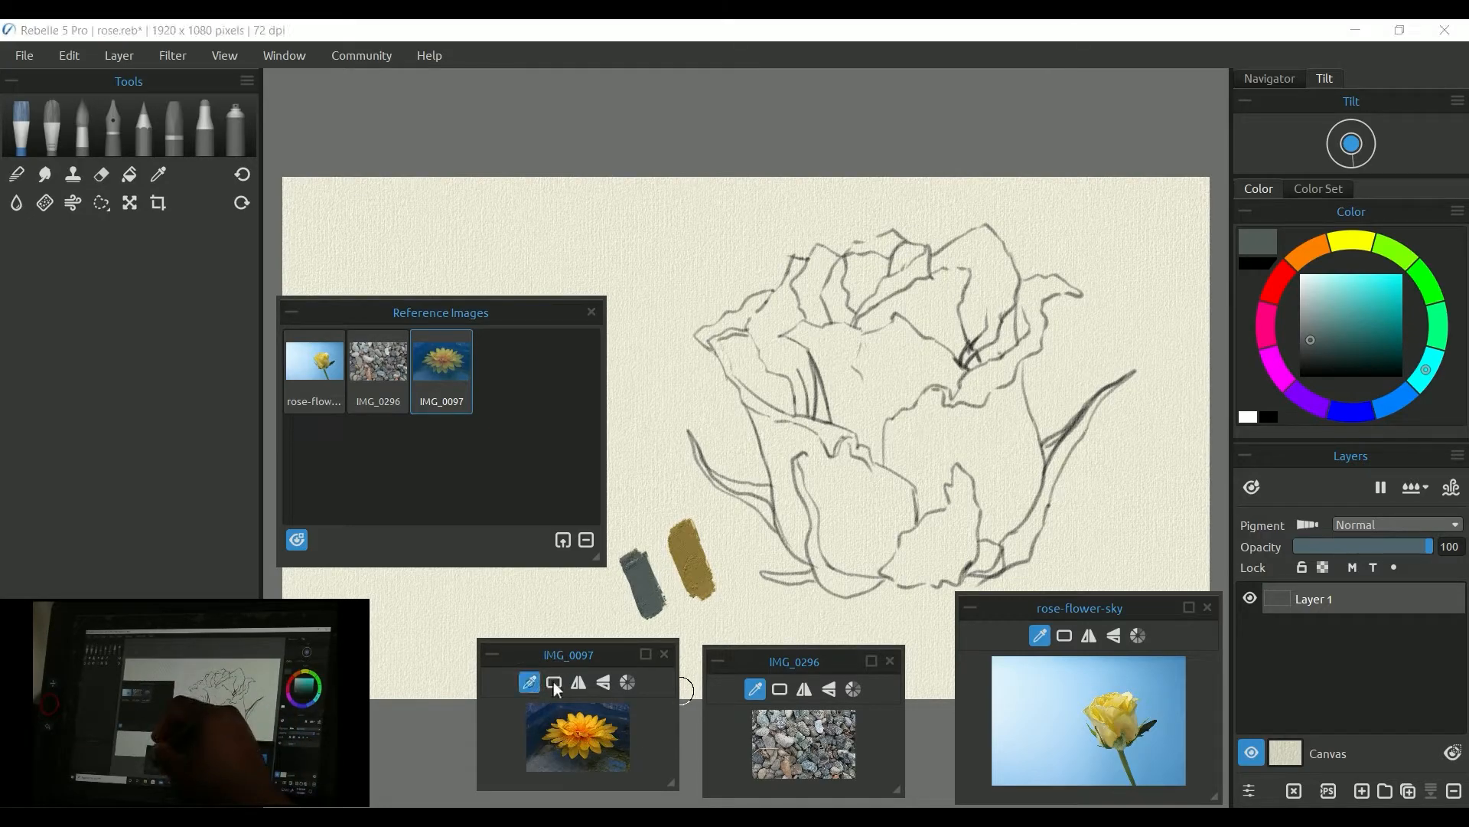
left_click(609, 723)
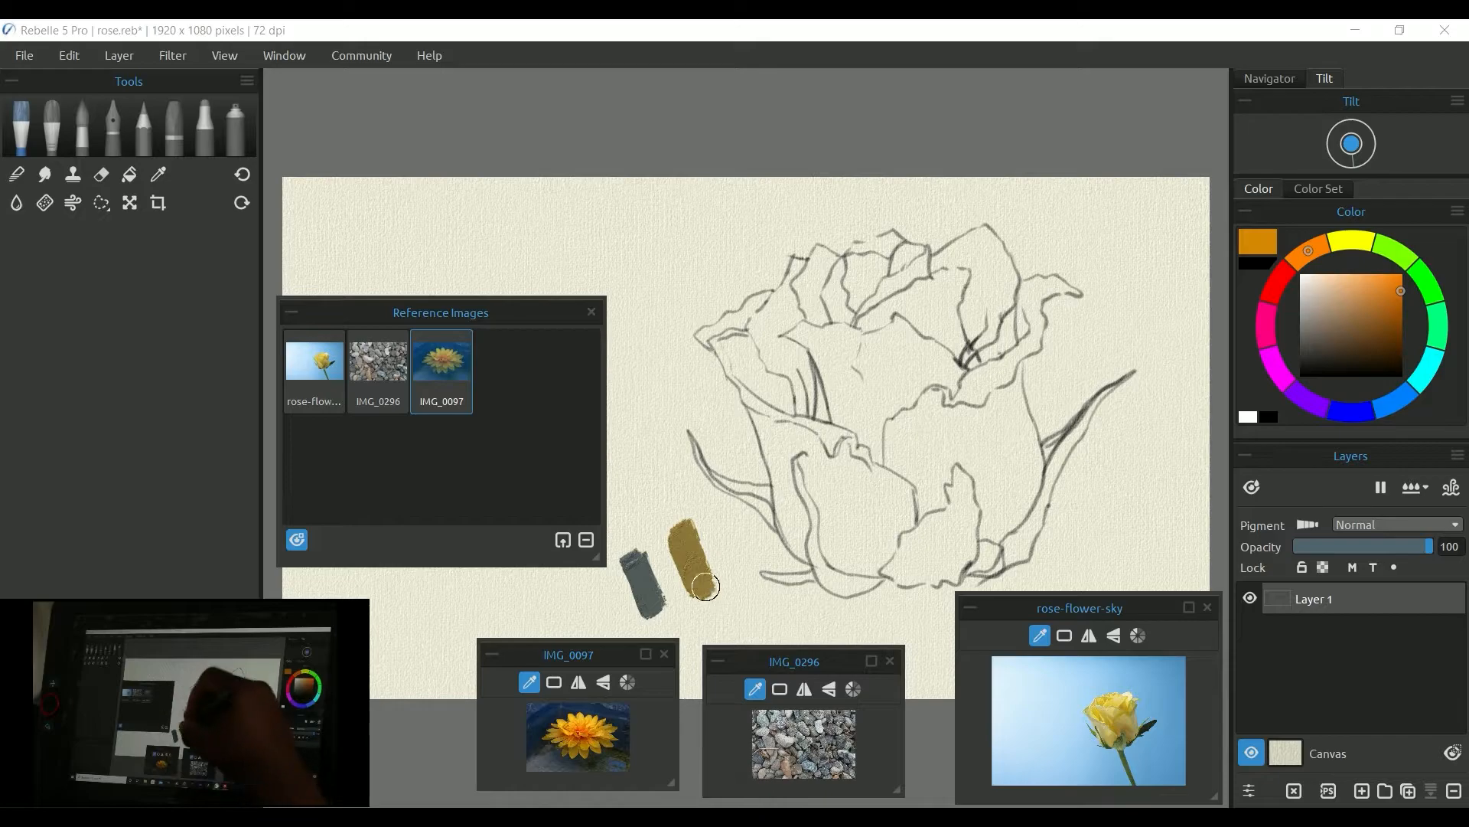
left_click_drag(641, 509, 643, 424)
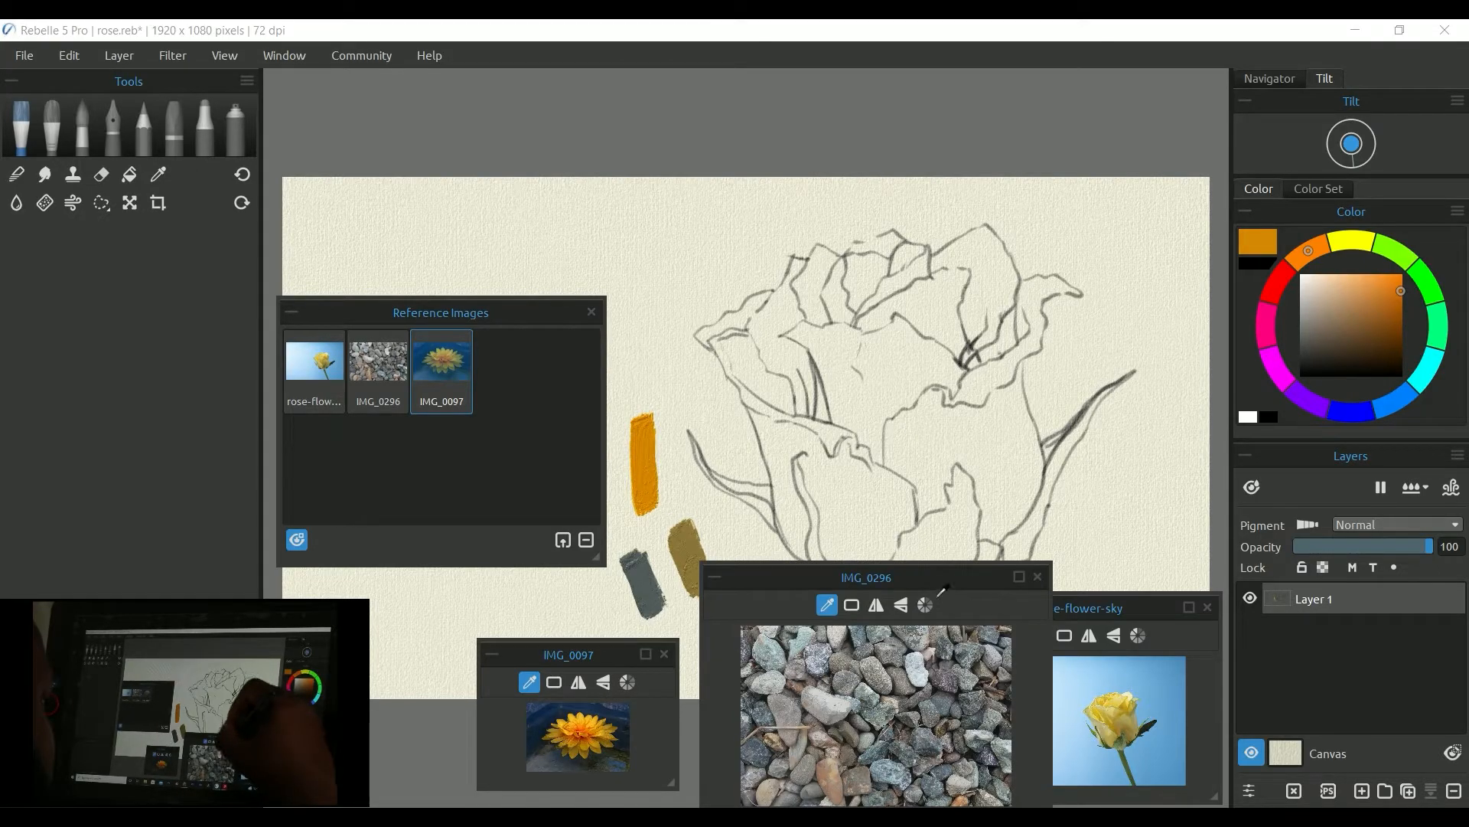
Step: Enlarge the IMG_0296 viewer and flip its image horizontally and back again
left_click_drag(939, 579, 912, 510)
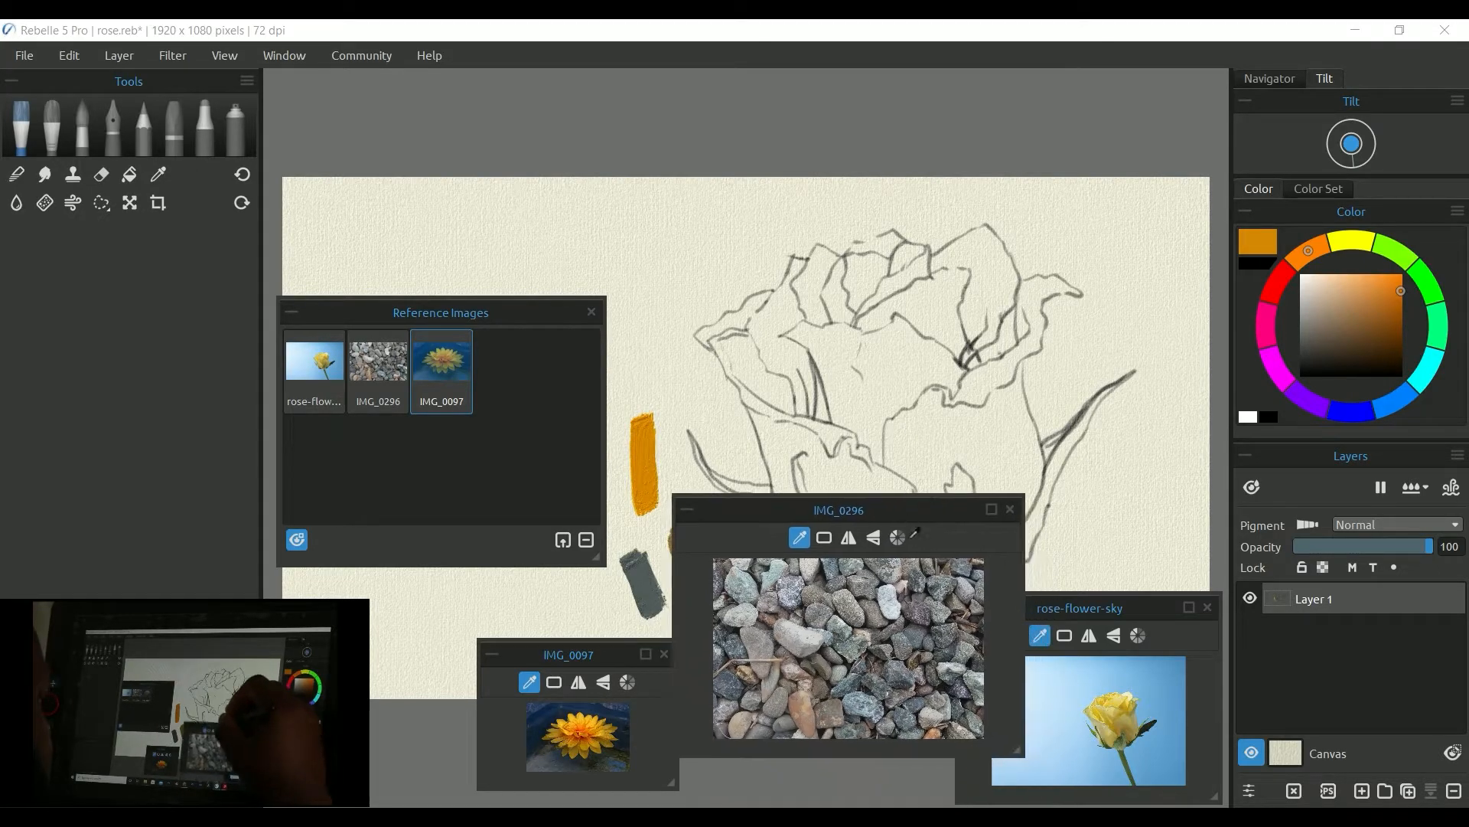
left_click(848, 538)
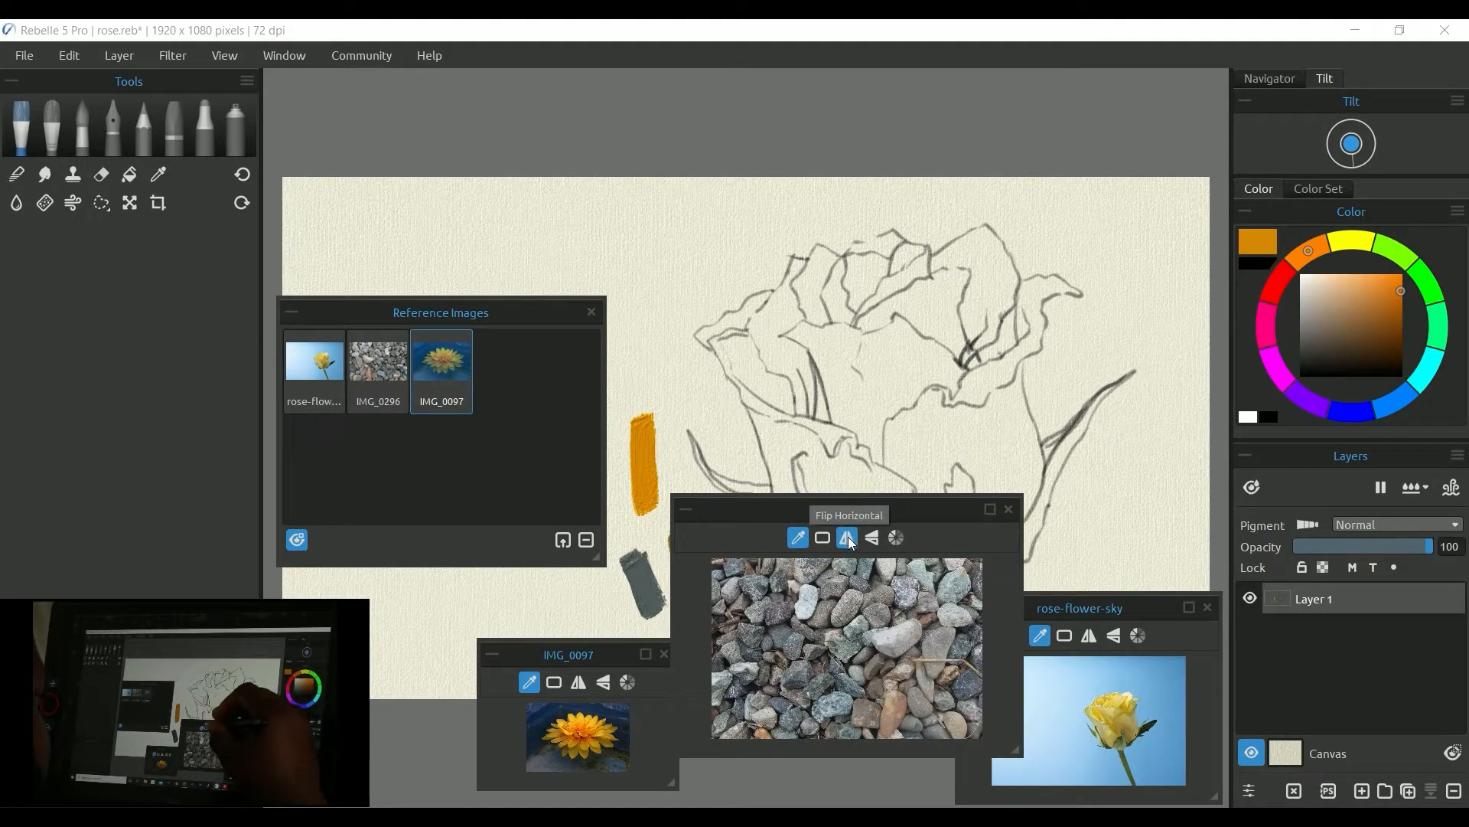
left_click(848, 538)
Step: Flip the IMG_0296 image vertically and back, then switch it to greyscale
left_click(874, 539)
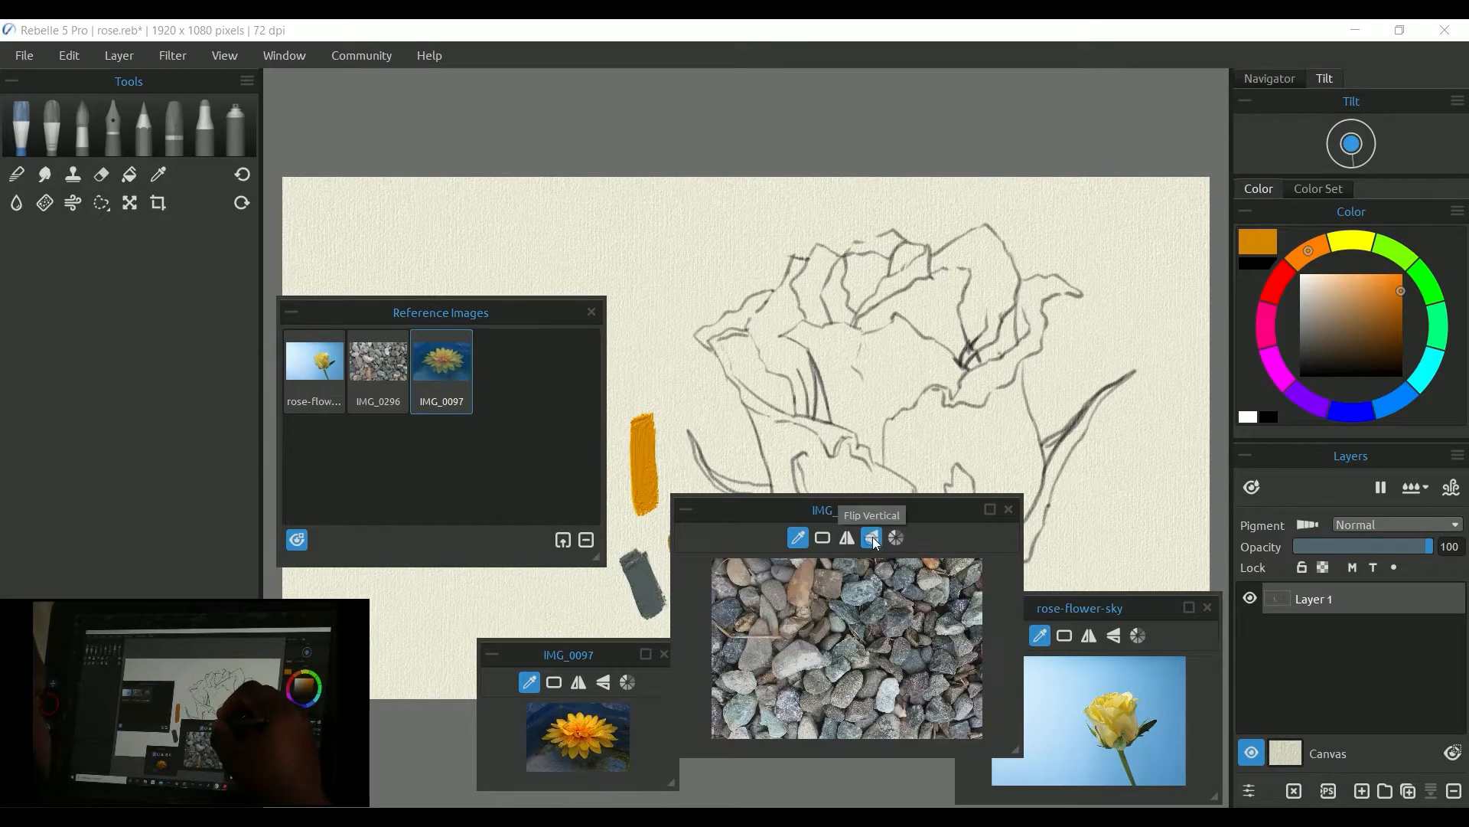
left_click(873, 540)
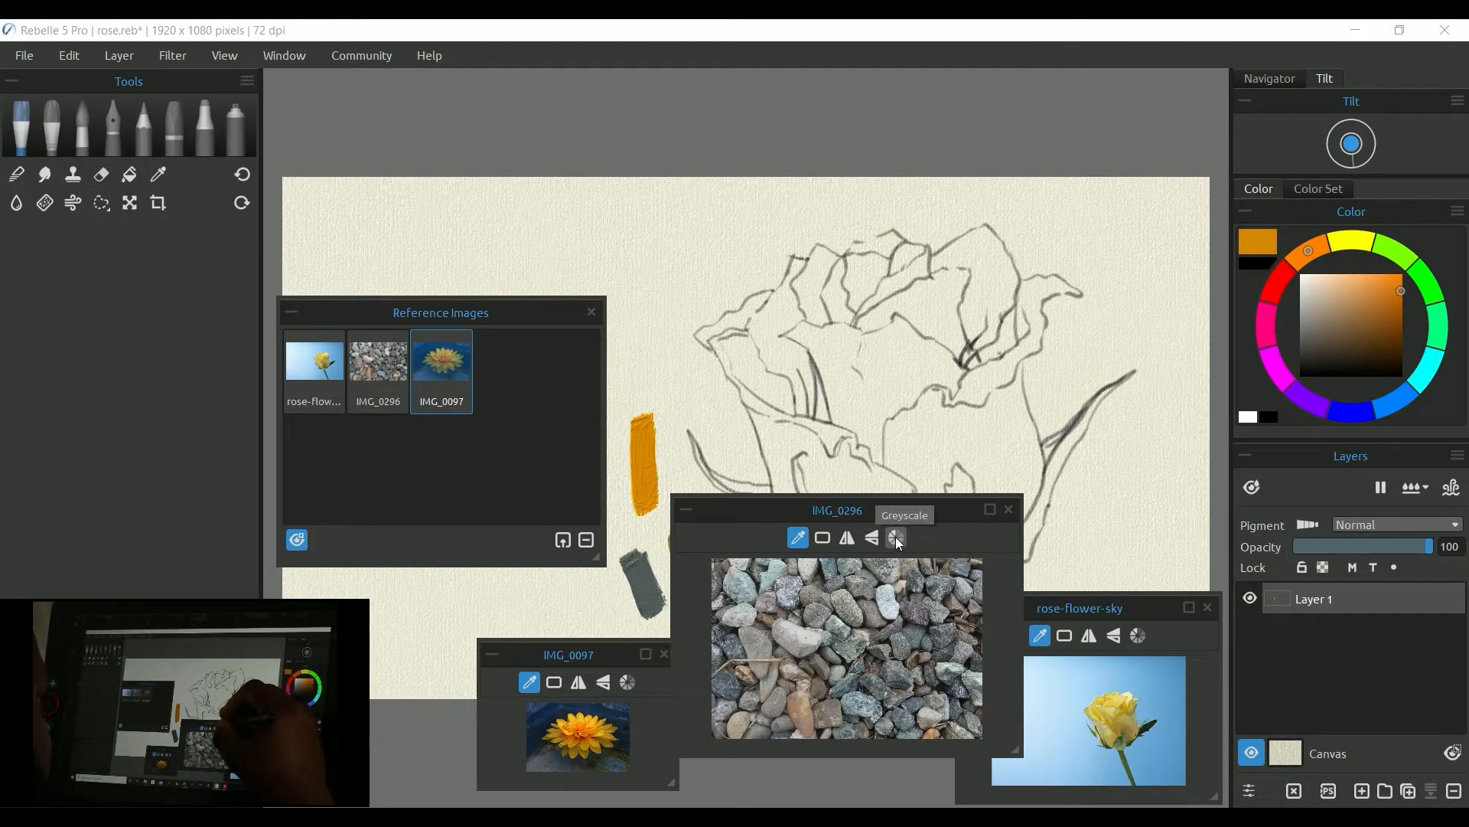
left_click(897, 538)
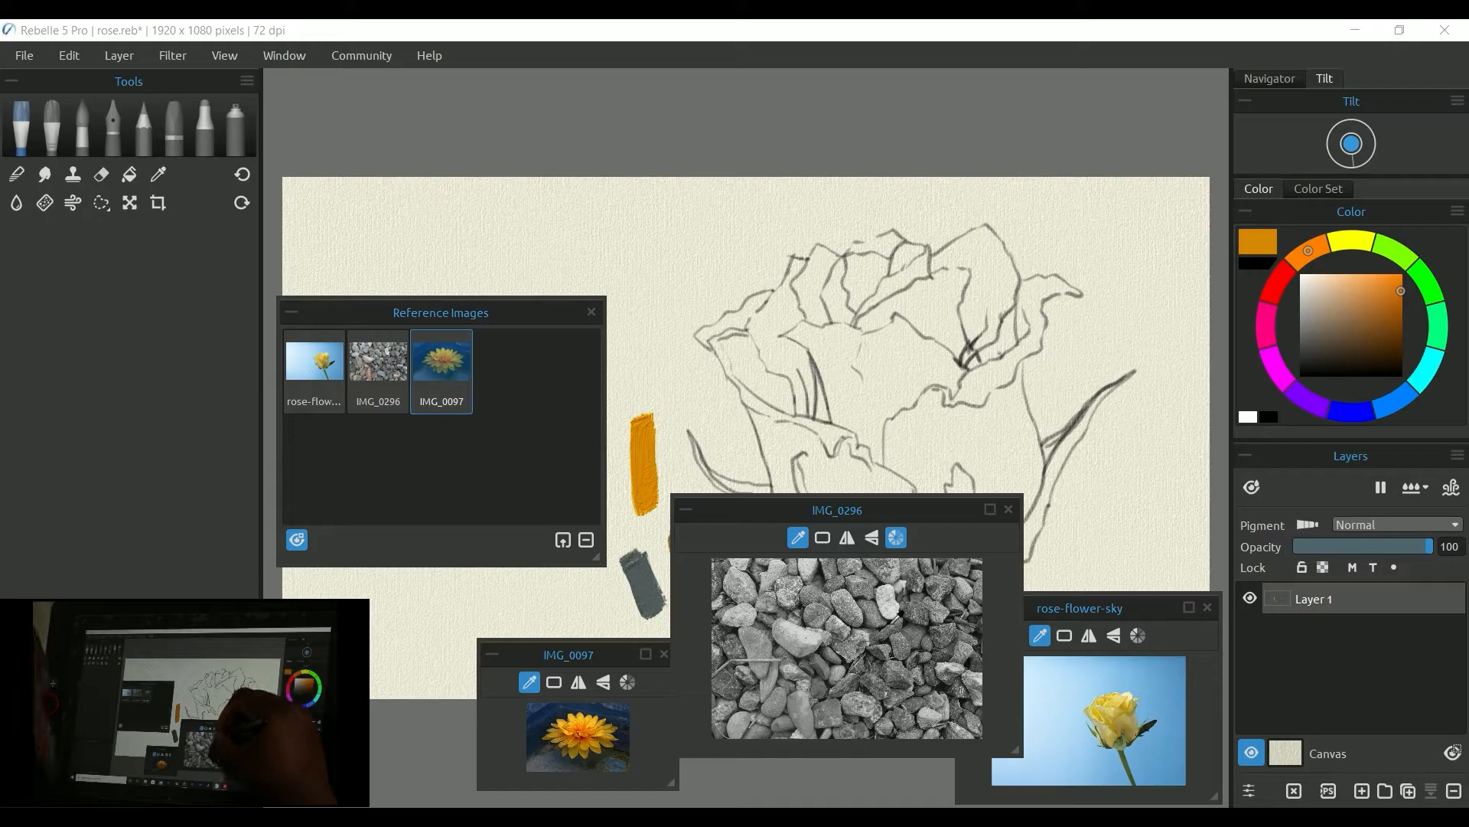
Step: Pick a dark grey from the greyscale IMG_0296 image, switch the image back to colour and shift the viewer down
left_click(894, 610)
left_click_drag(890, 614, 897, 613)
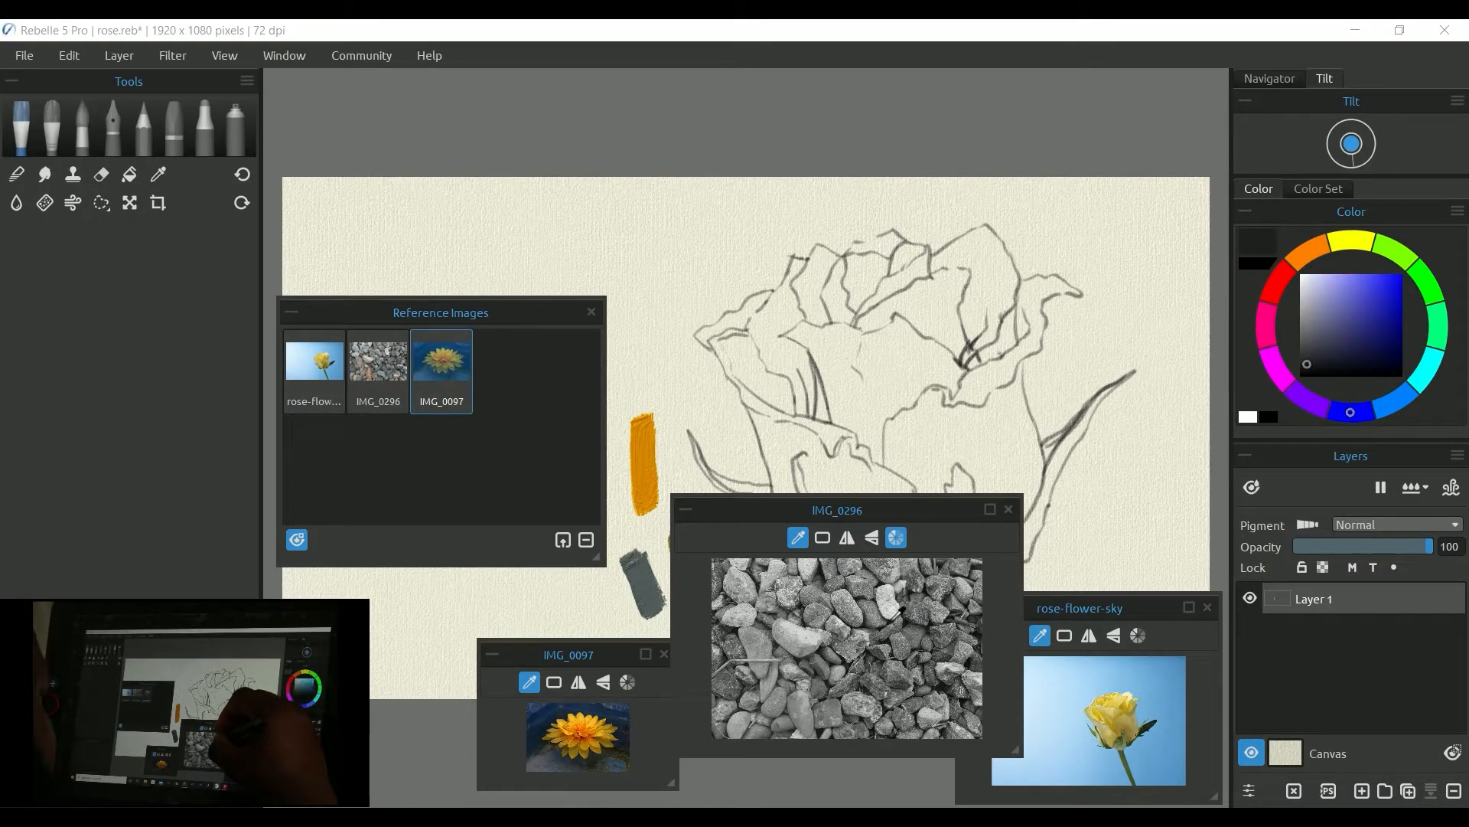
left_click(895, 538)
mouse_move(924, 548)
left_mouse_down()
mouse_move(919, 614)
mouse_move(919, 557)
left_mouse_up()
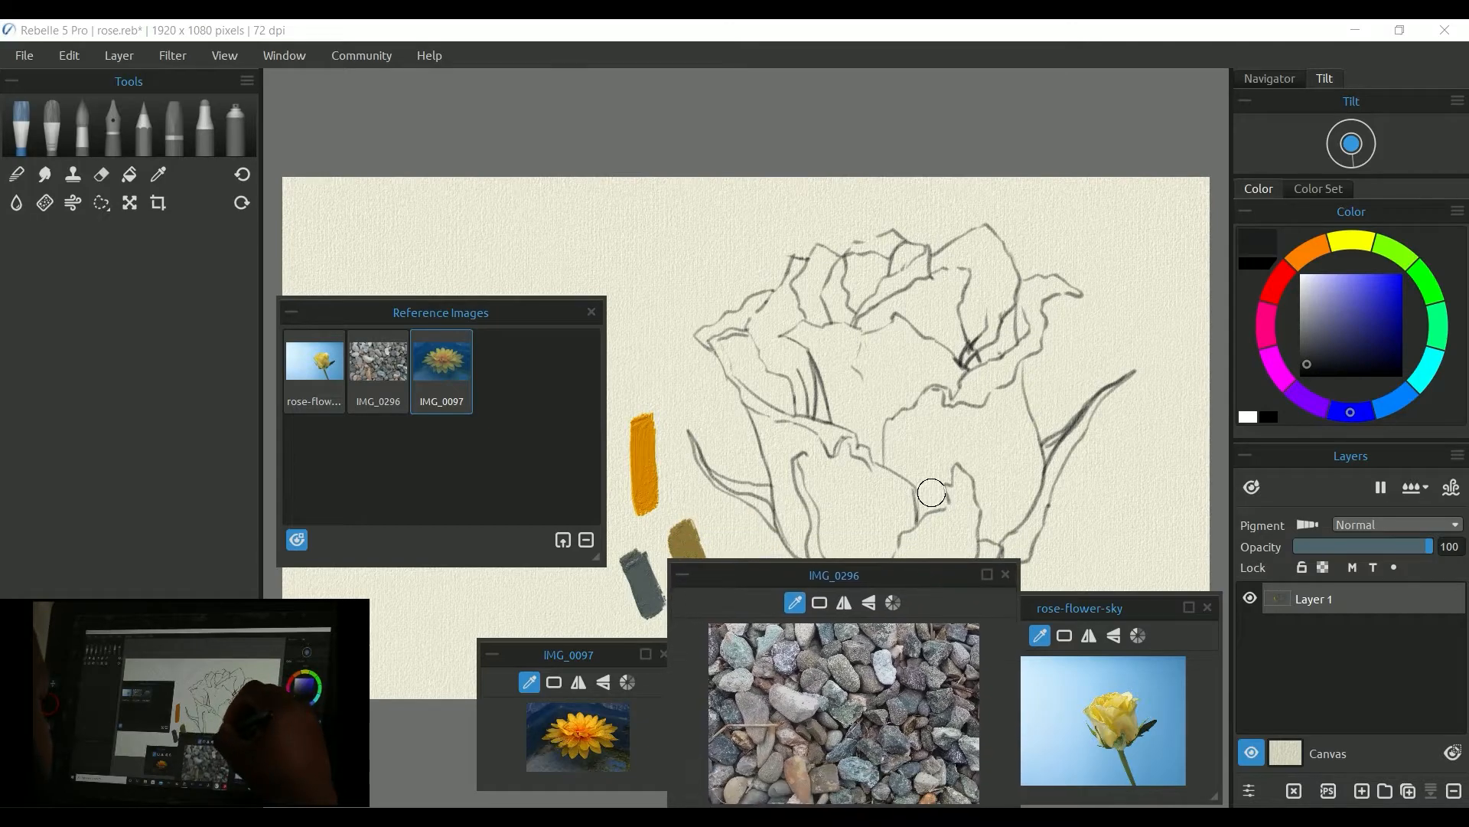
Step: Dock the IMG_0296, IMG_0097 and rose-flower-sky viewers into the left panel and collapse the lower two
left_click_drag(999, 592, 212, 260)
left_click_drag(603, 654, 150, 577)
left_click_drag(1081, 610, 133, 603)
left_click_drag(208, 382, 189, 612)
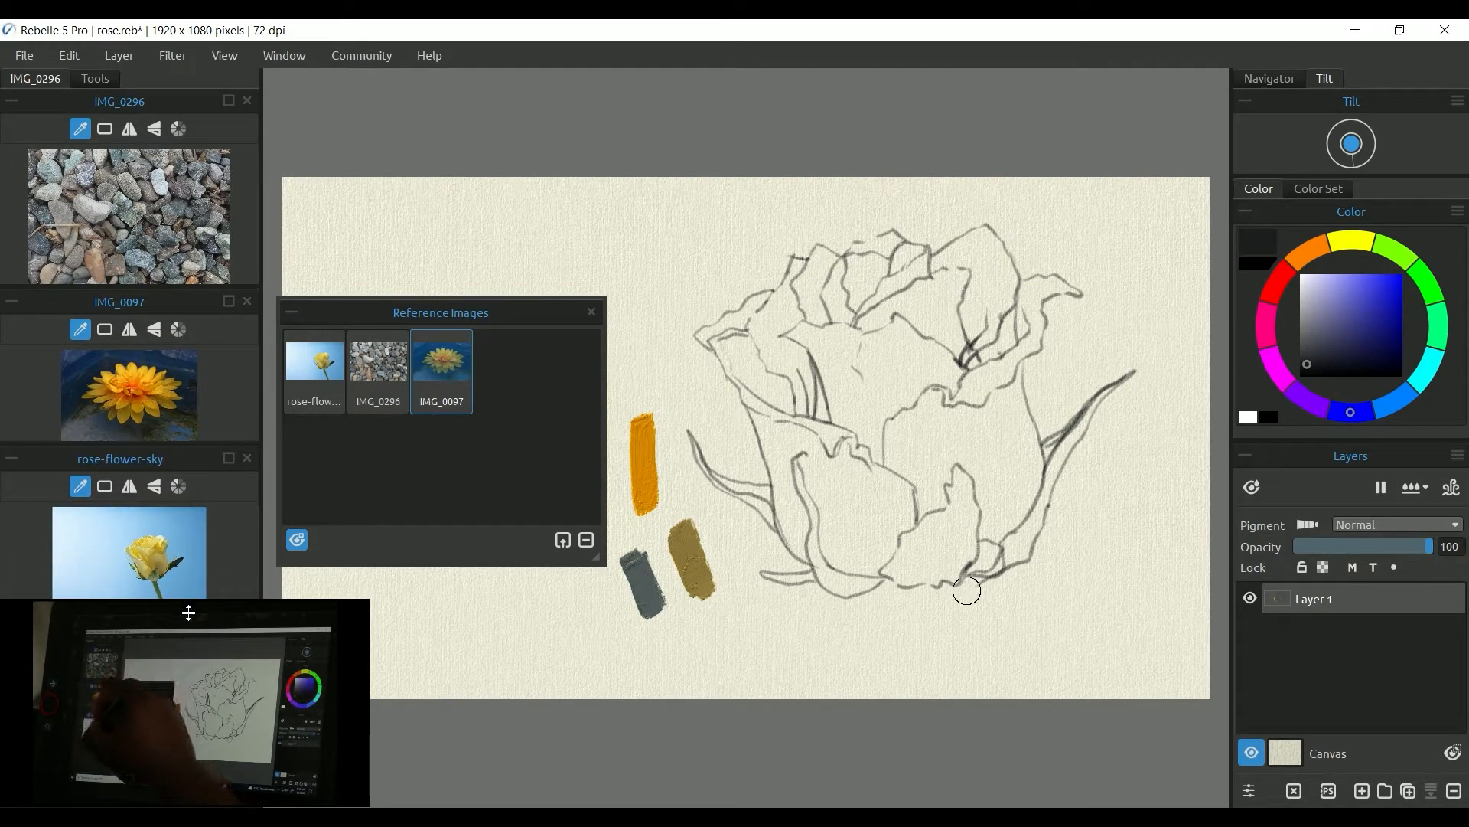
left_click(12, 459)
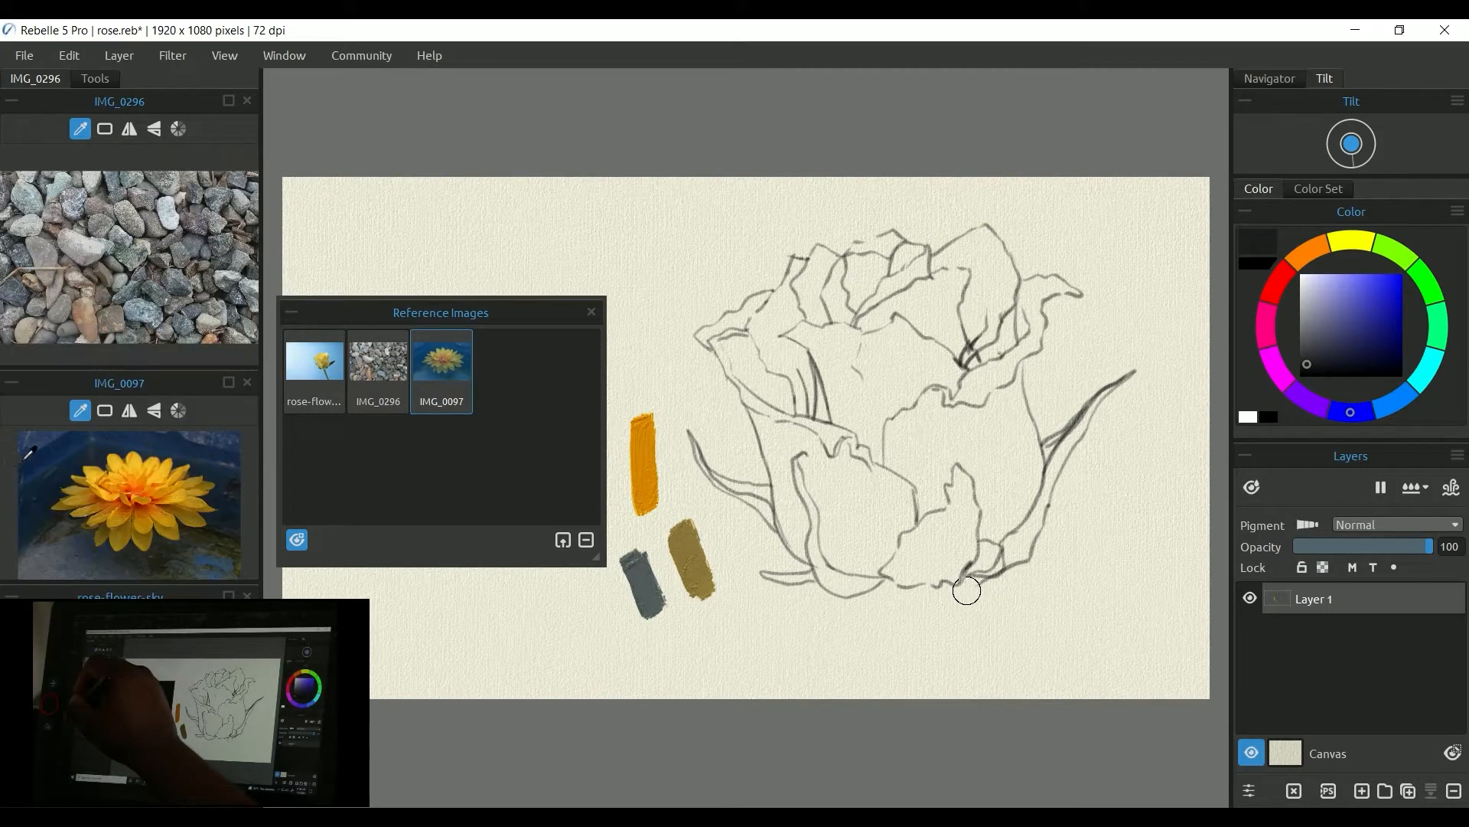
left_click(12, 382)
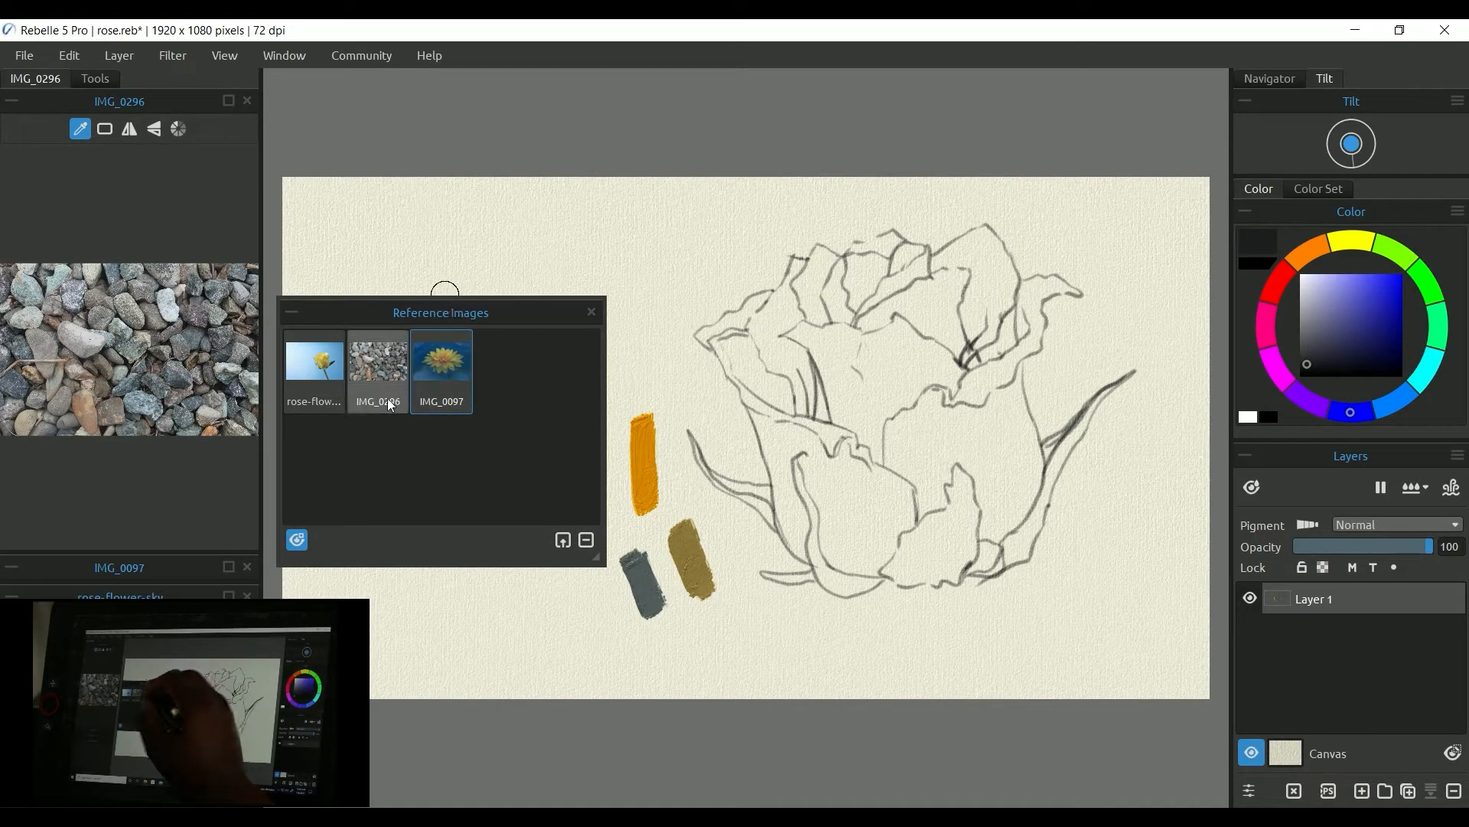
Step: Remove the rose-flower-sky image from the Reference Images panel
left_click(324, 366)
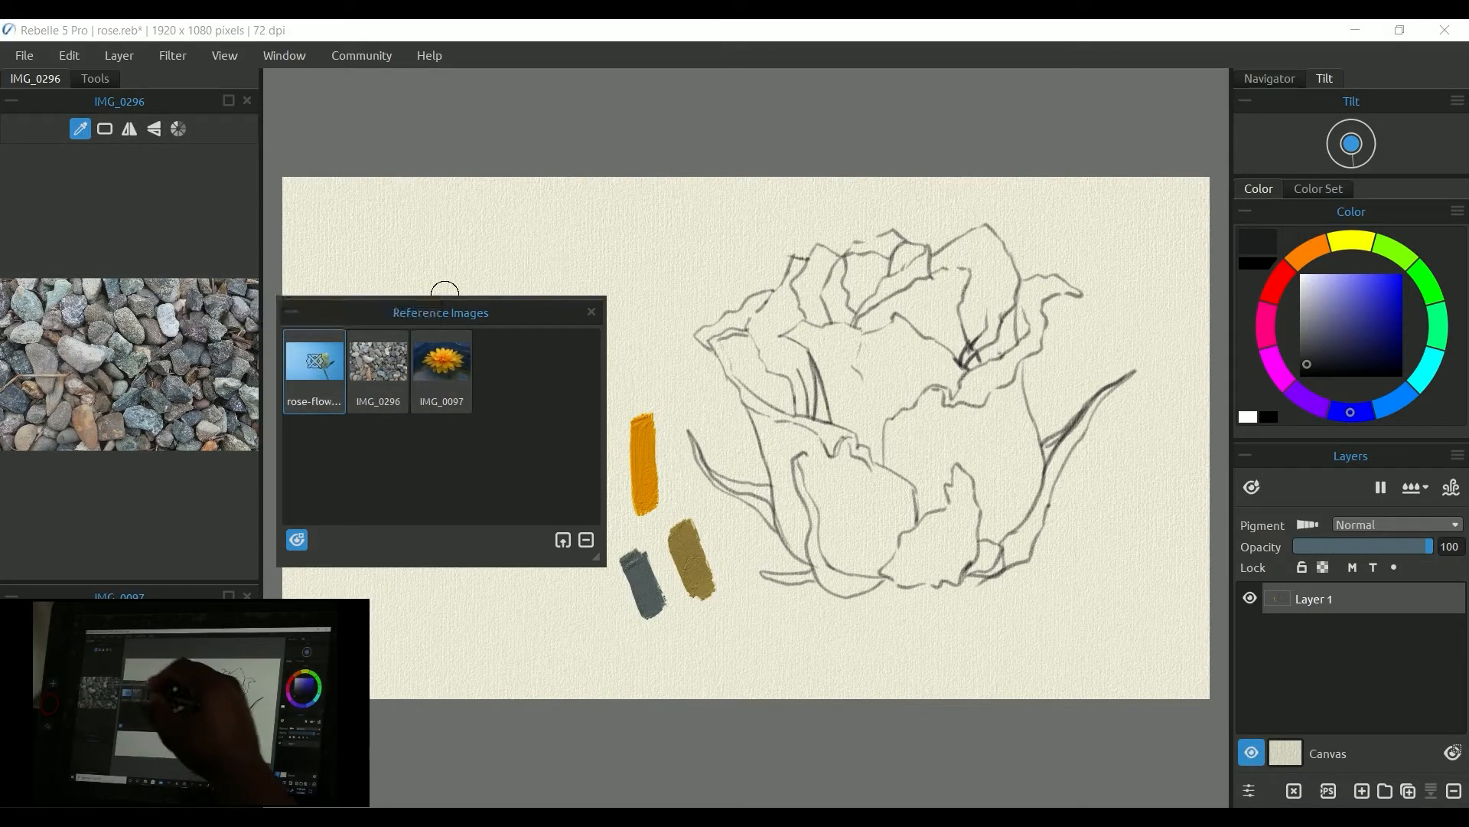
left_click(586, 540)
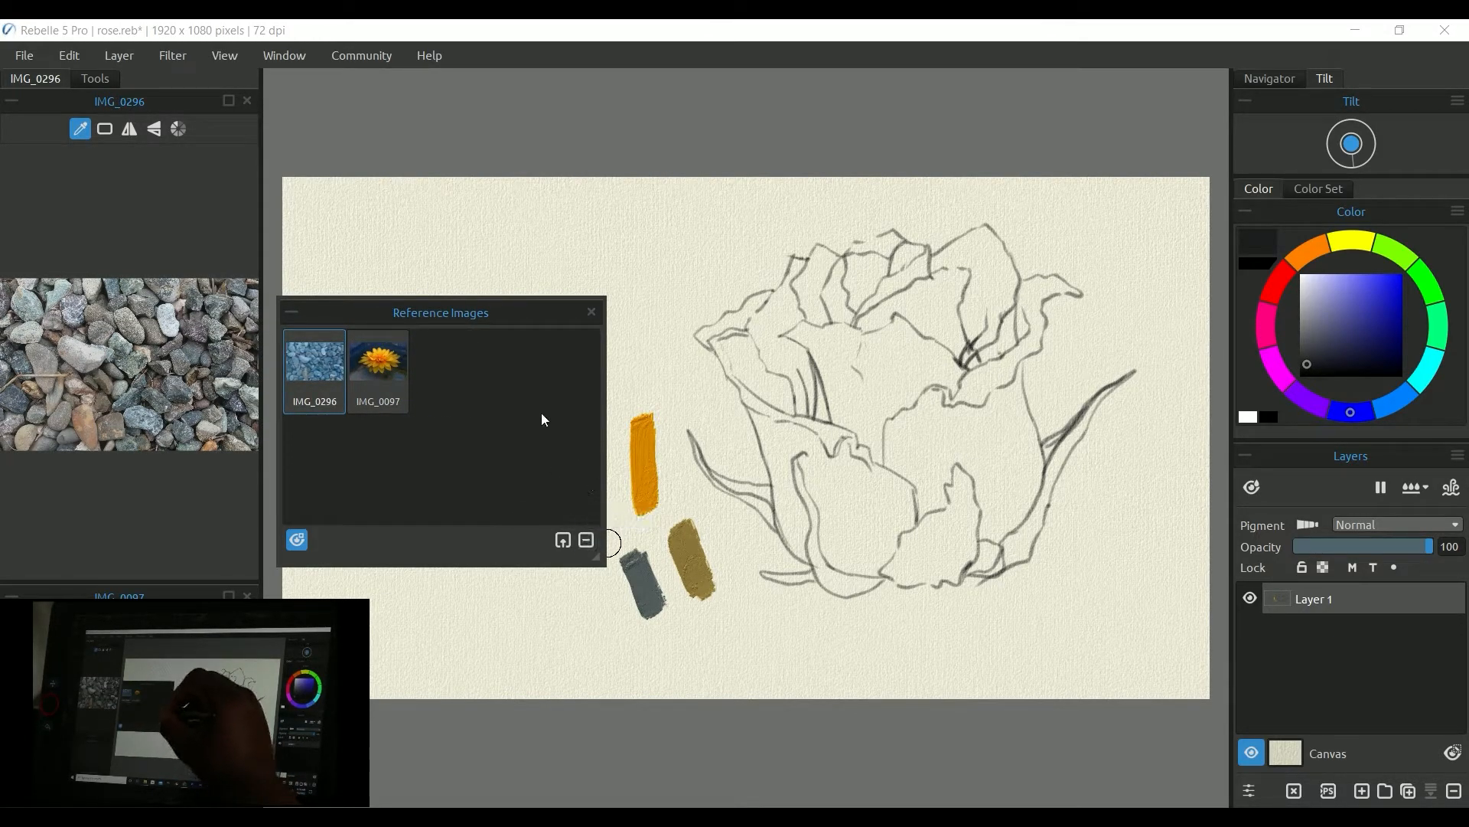
Step: Float the IMG_0296 viewer over the canvas, then remove the IMG_0296 reference image
left_click_drag(96, 101, 1063, 567)
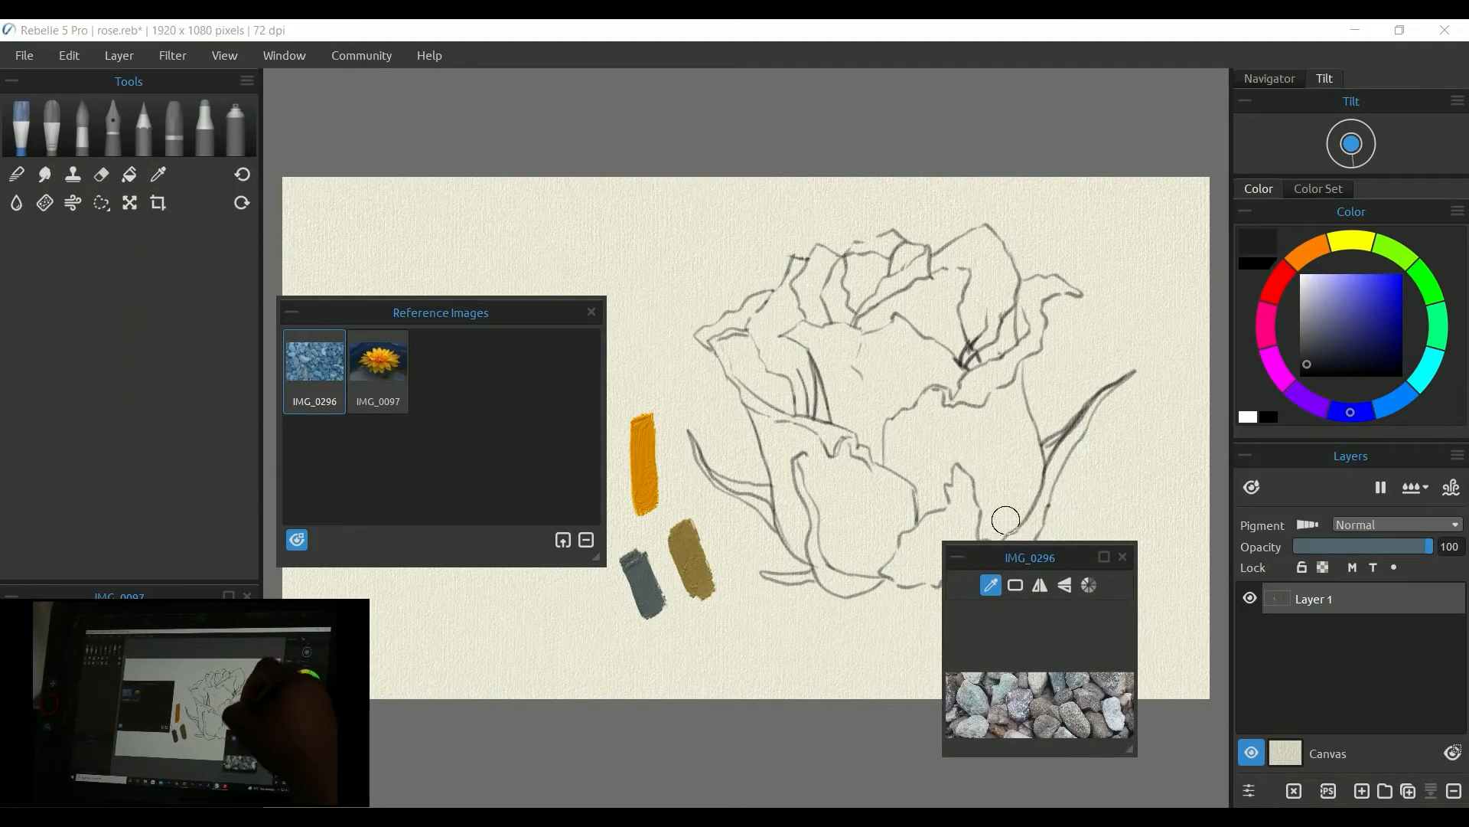
left_click(323, 366)
left_click(310, 378)
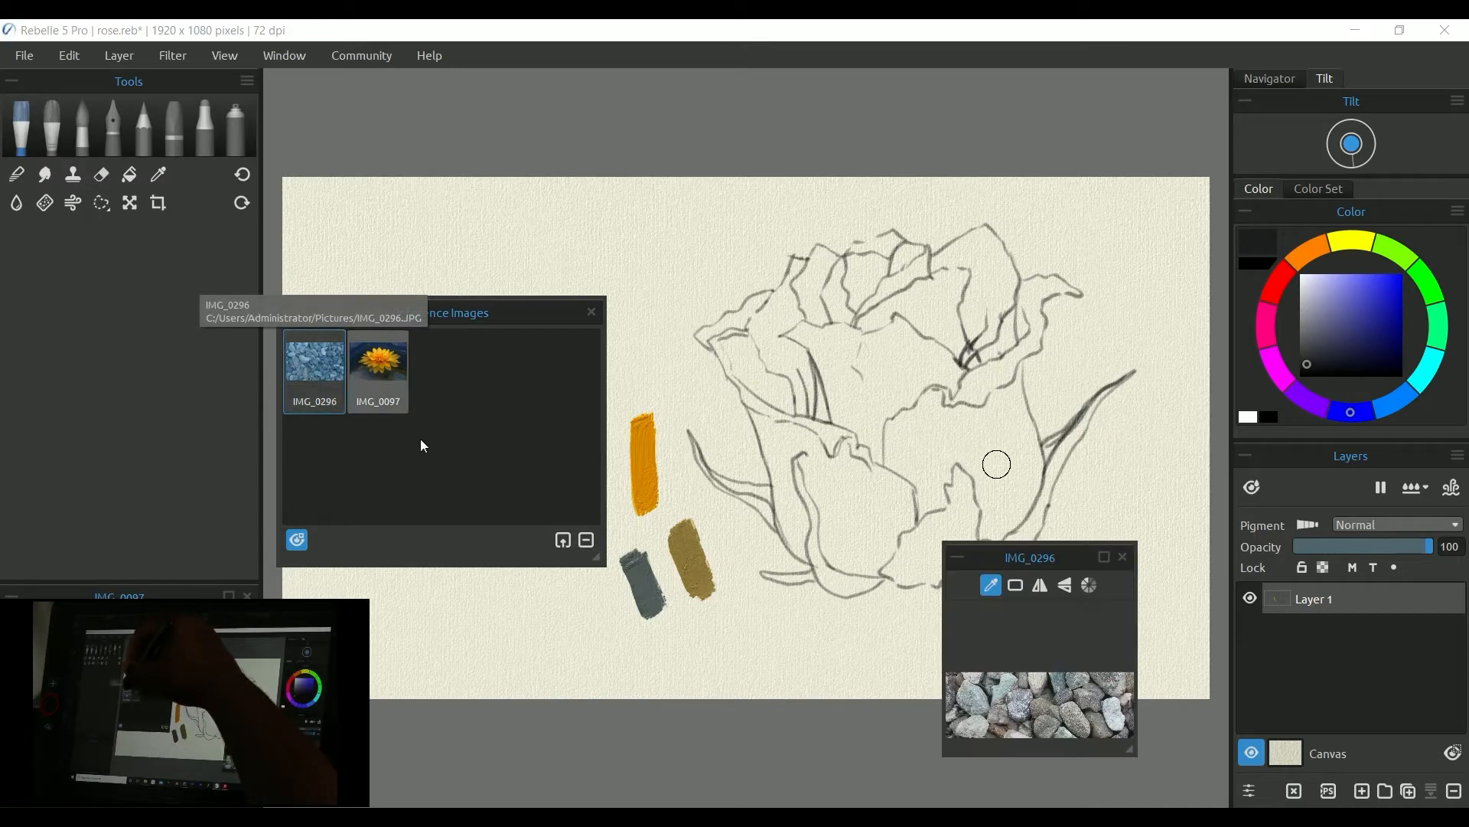
left_click(585, 540)
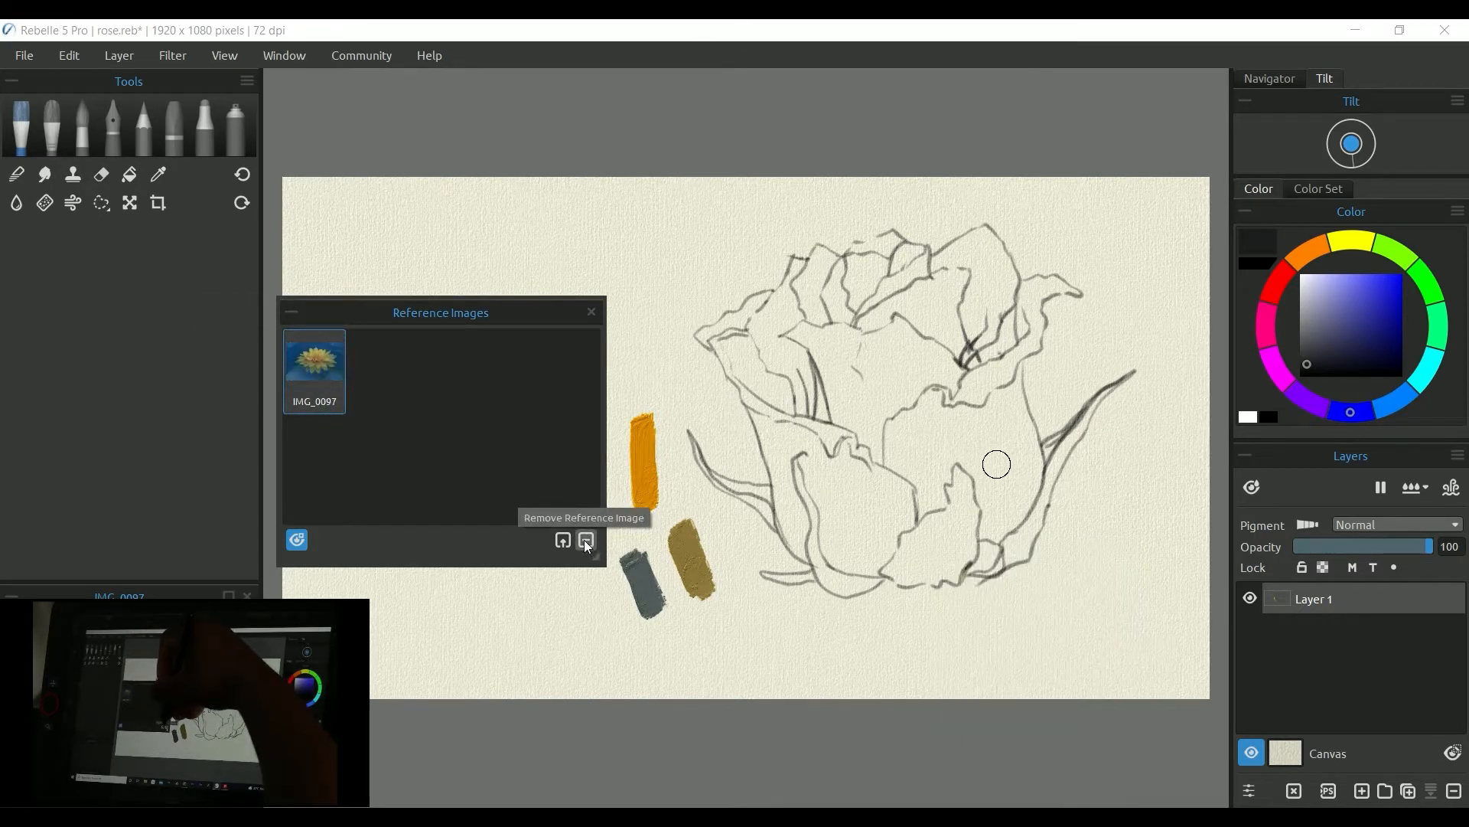
Step: Open the IMG_0097 viewer over the canvas and enlarge it
double_click(329, 356)
double_click(315, 369)
left_click_drag(159, 594, 806, 559)
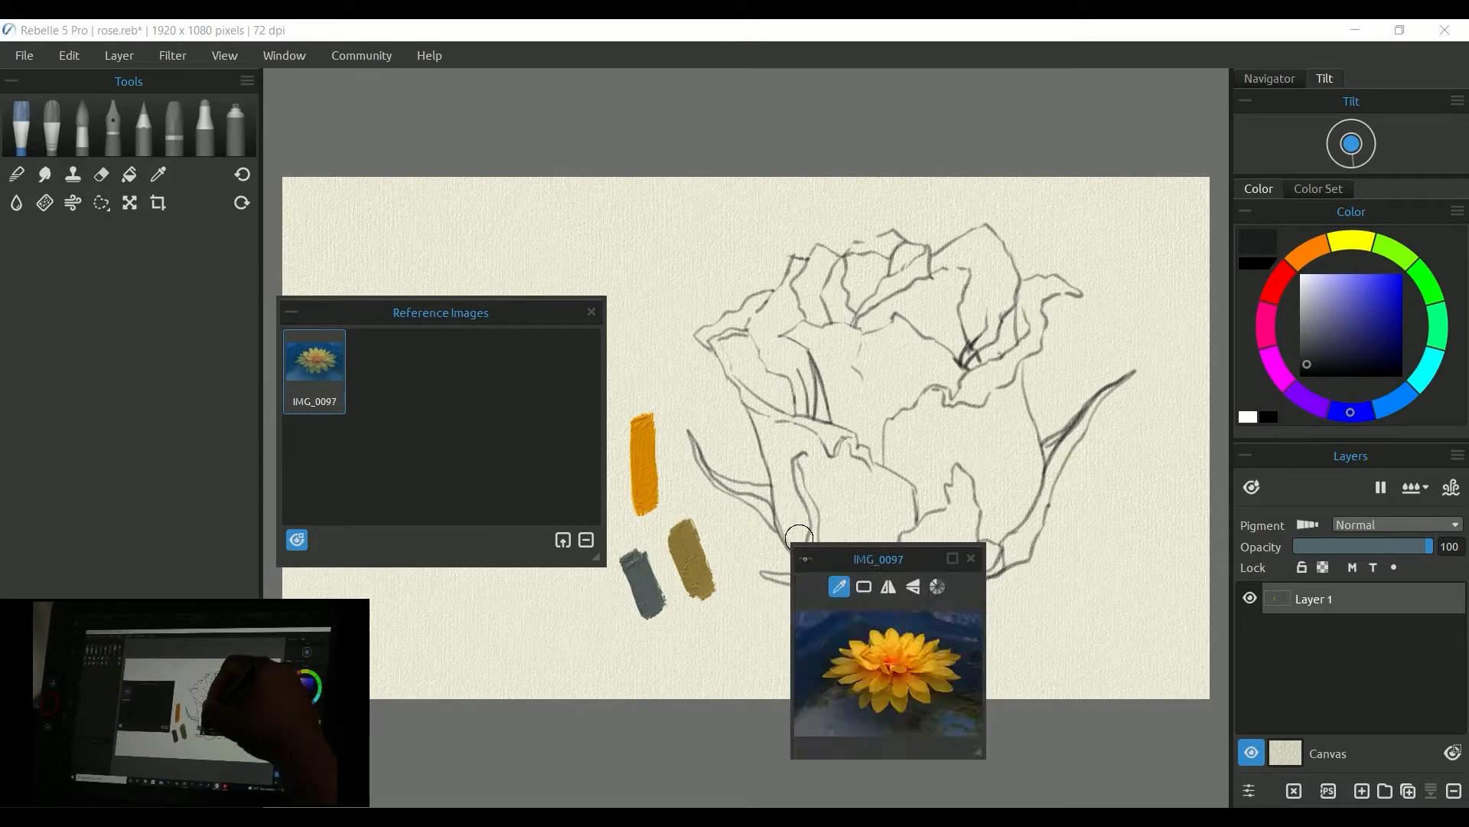
left_click_drag(978, 754, 1169, 801)
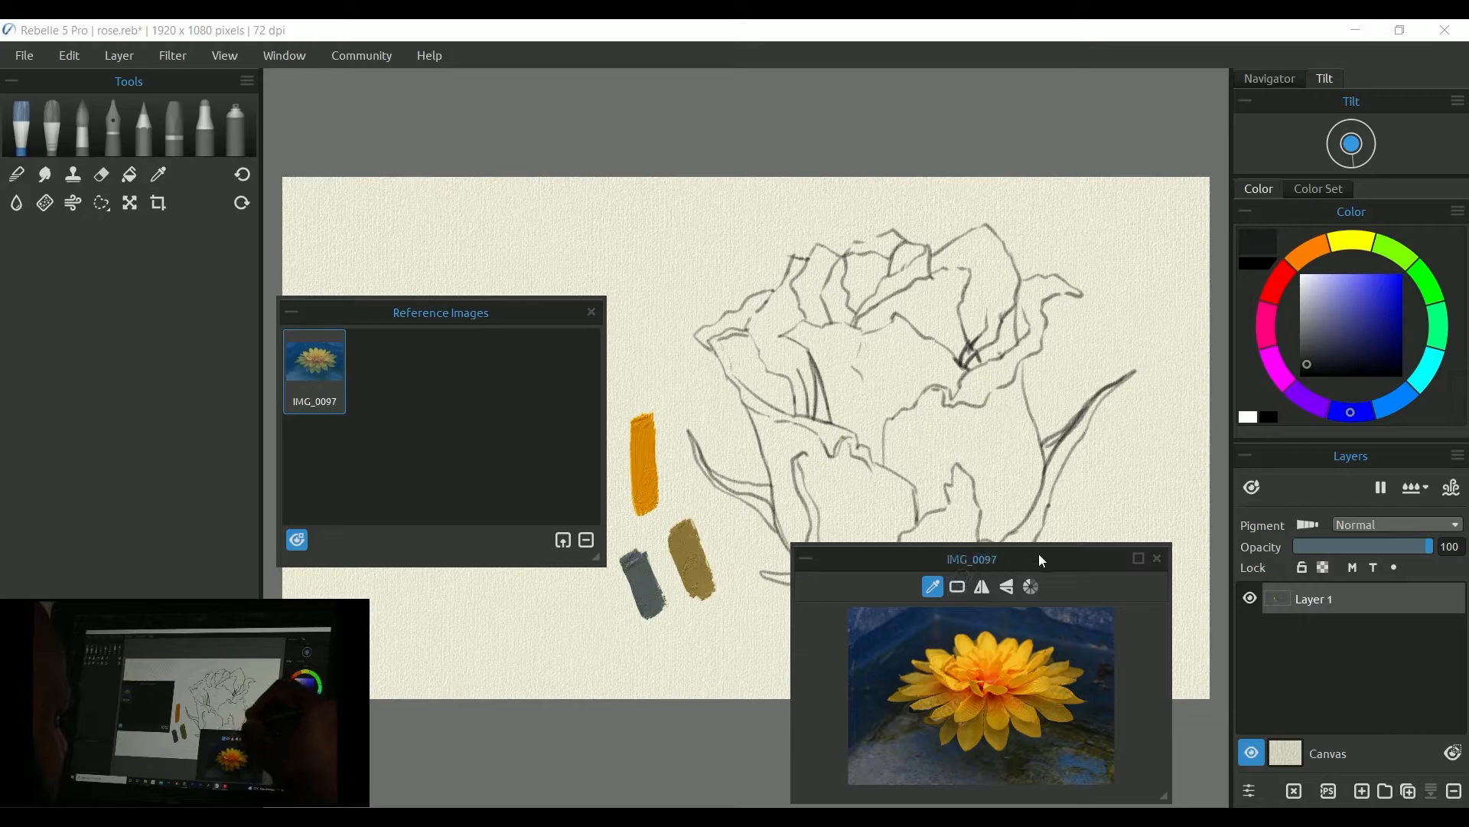
Step: Maximize the IMG_0097 viewer, restore it, then remove the IMG_0097 reference image
left_click_drag(1039, 553, 1057, 395)
left_click(1157, 400)
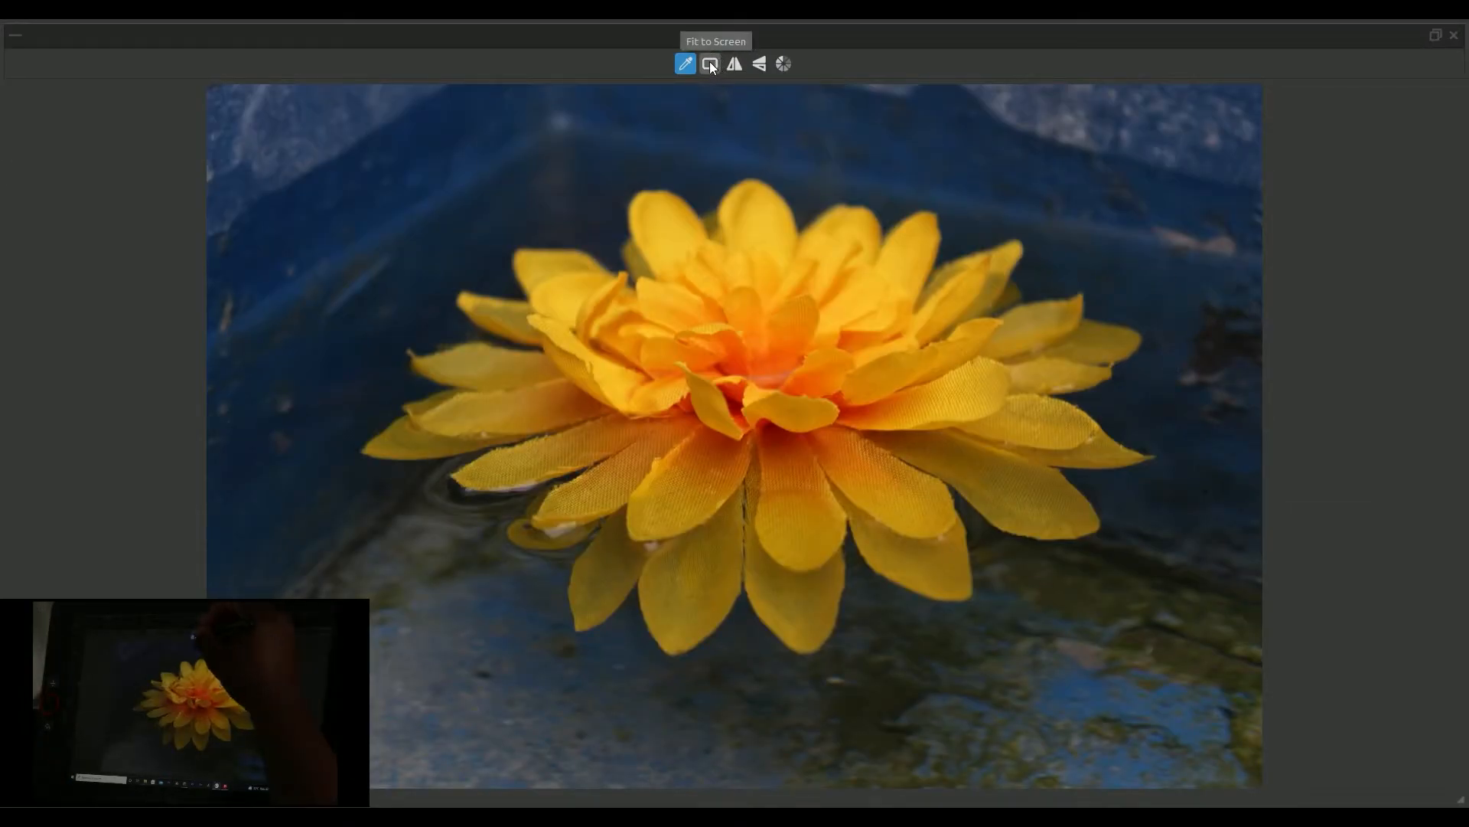
left_click(1436, 36)
left_click_drag(1075, 399, 1002, 478)
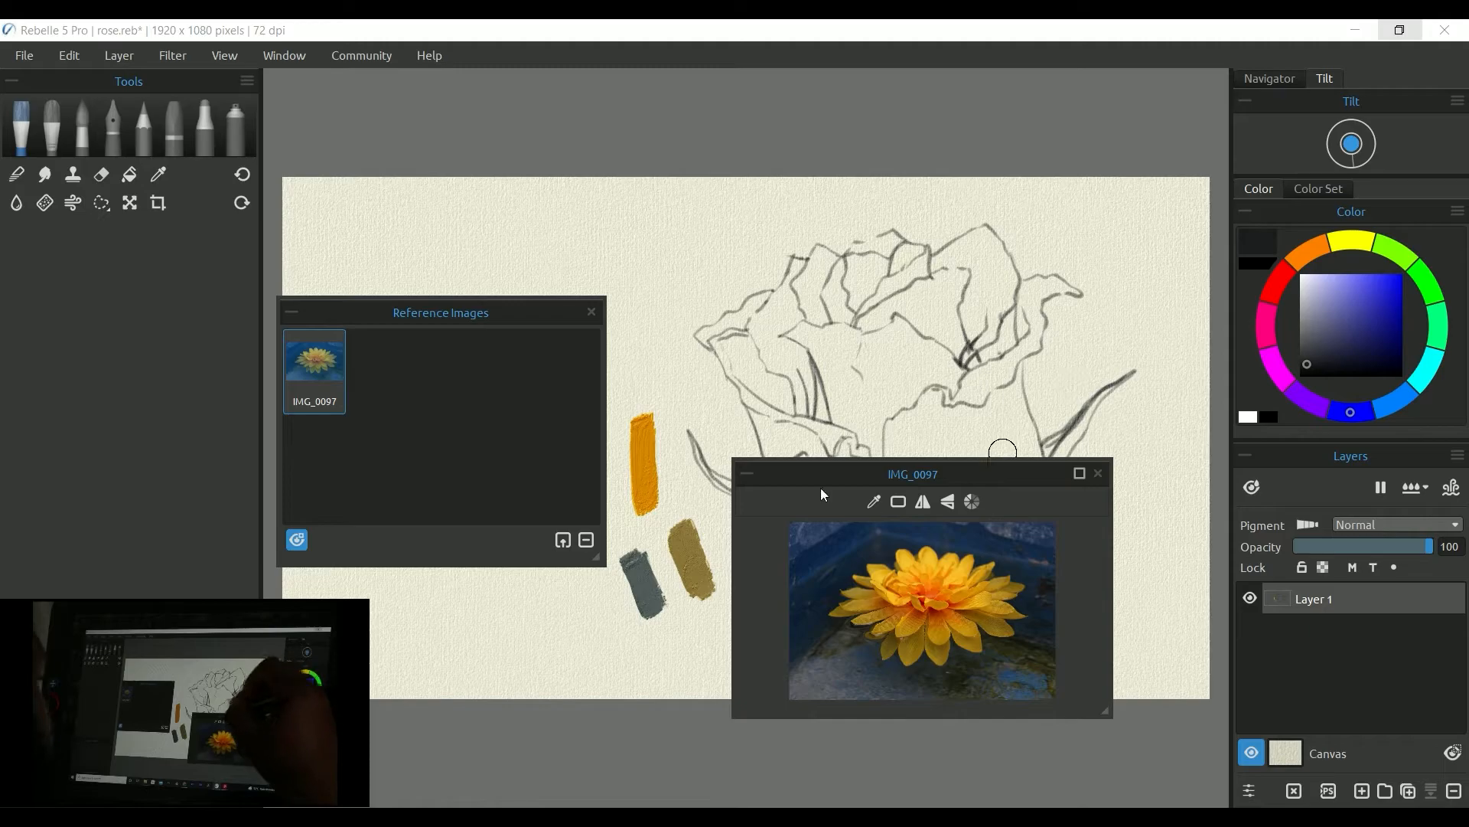
left_click(586, 541)
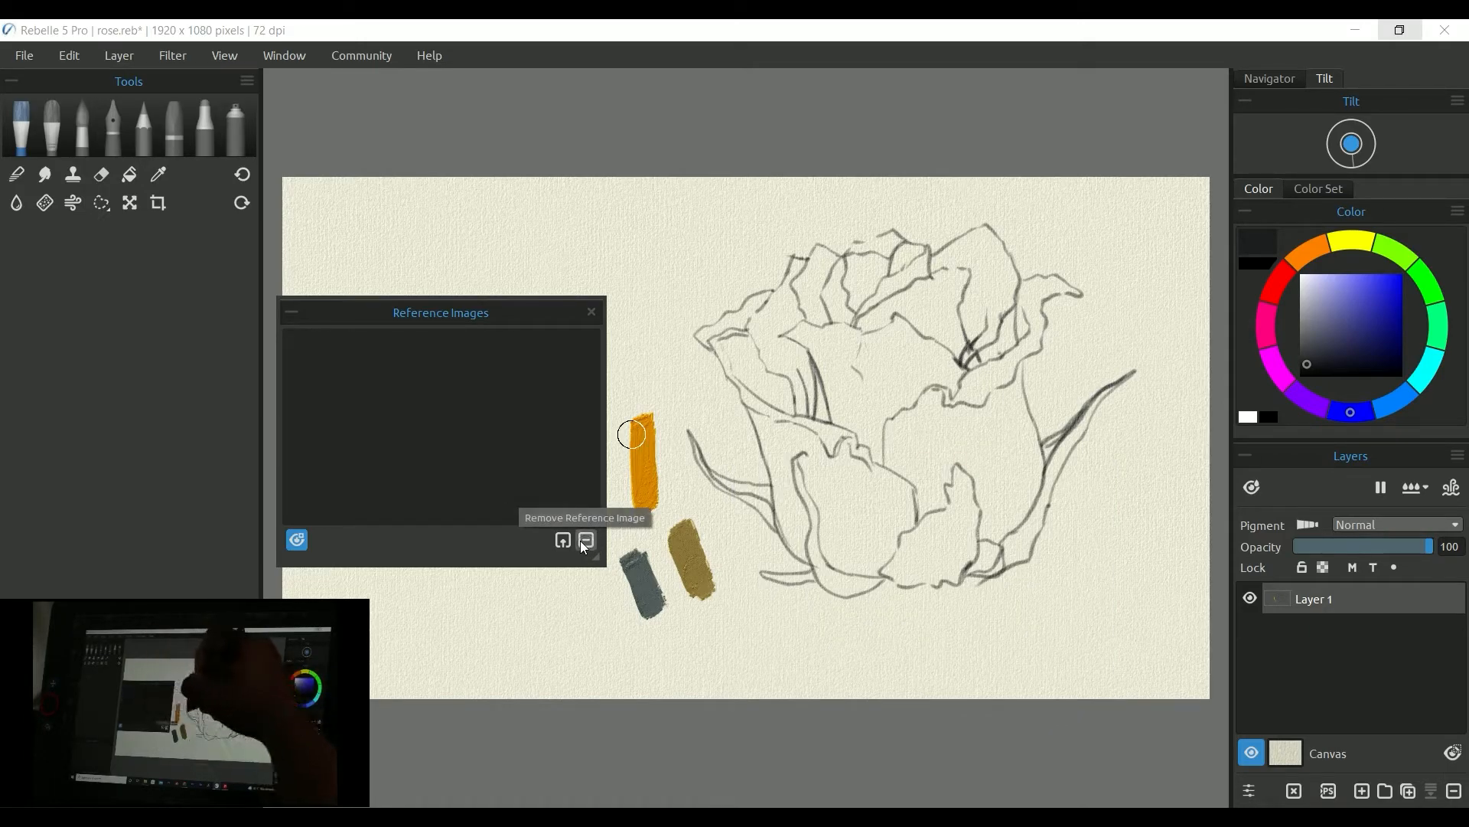
Step: Dock the empty Reference Images panel on the left and import rose-flower-sky into it
left_click_drag(443, 304, 130, 273)
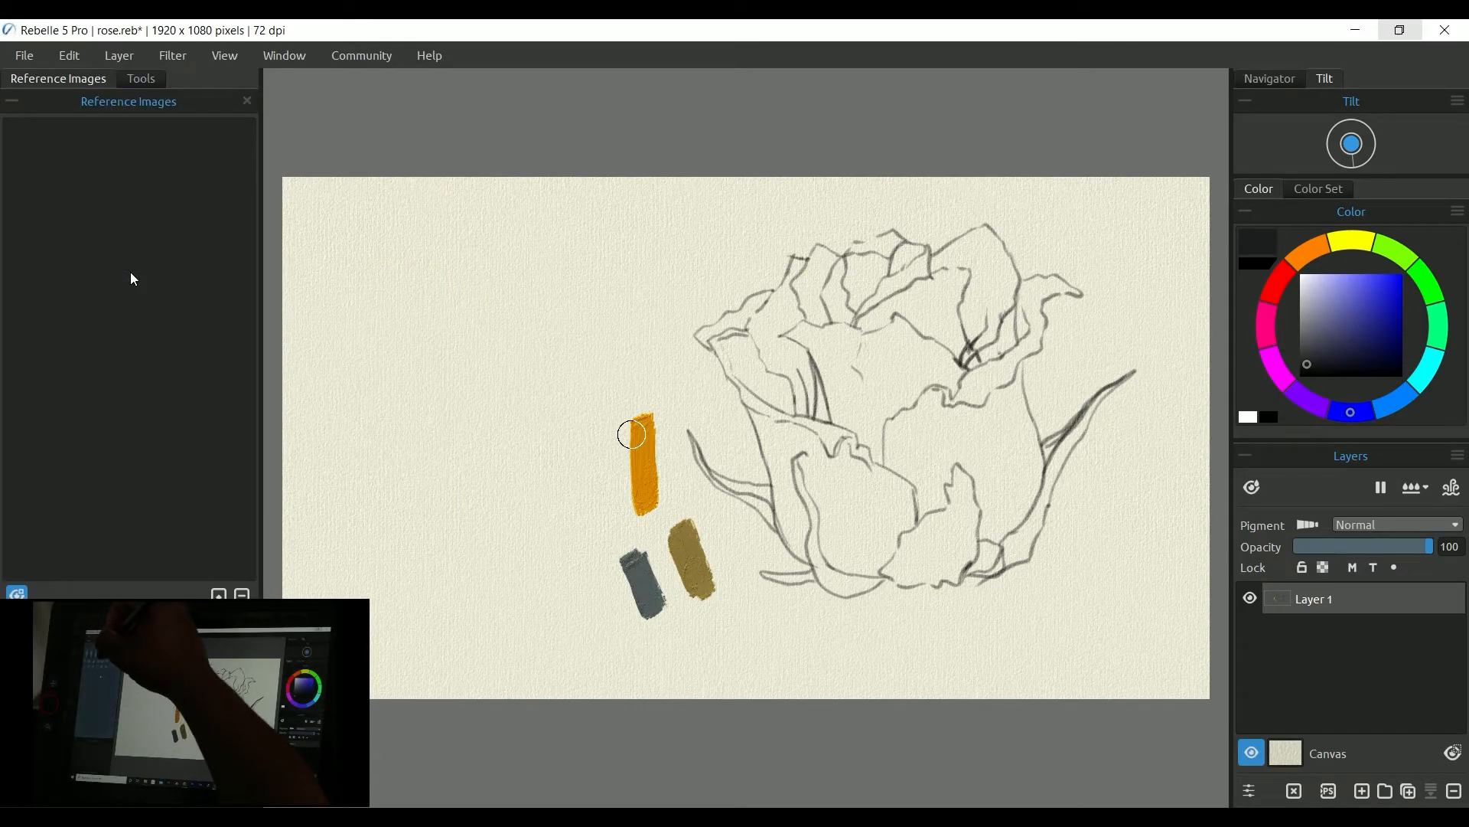
left_click(138, 78)
left_click(95, 77)
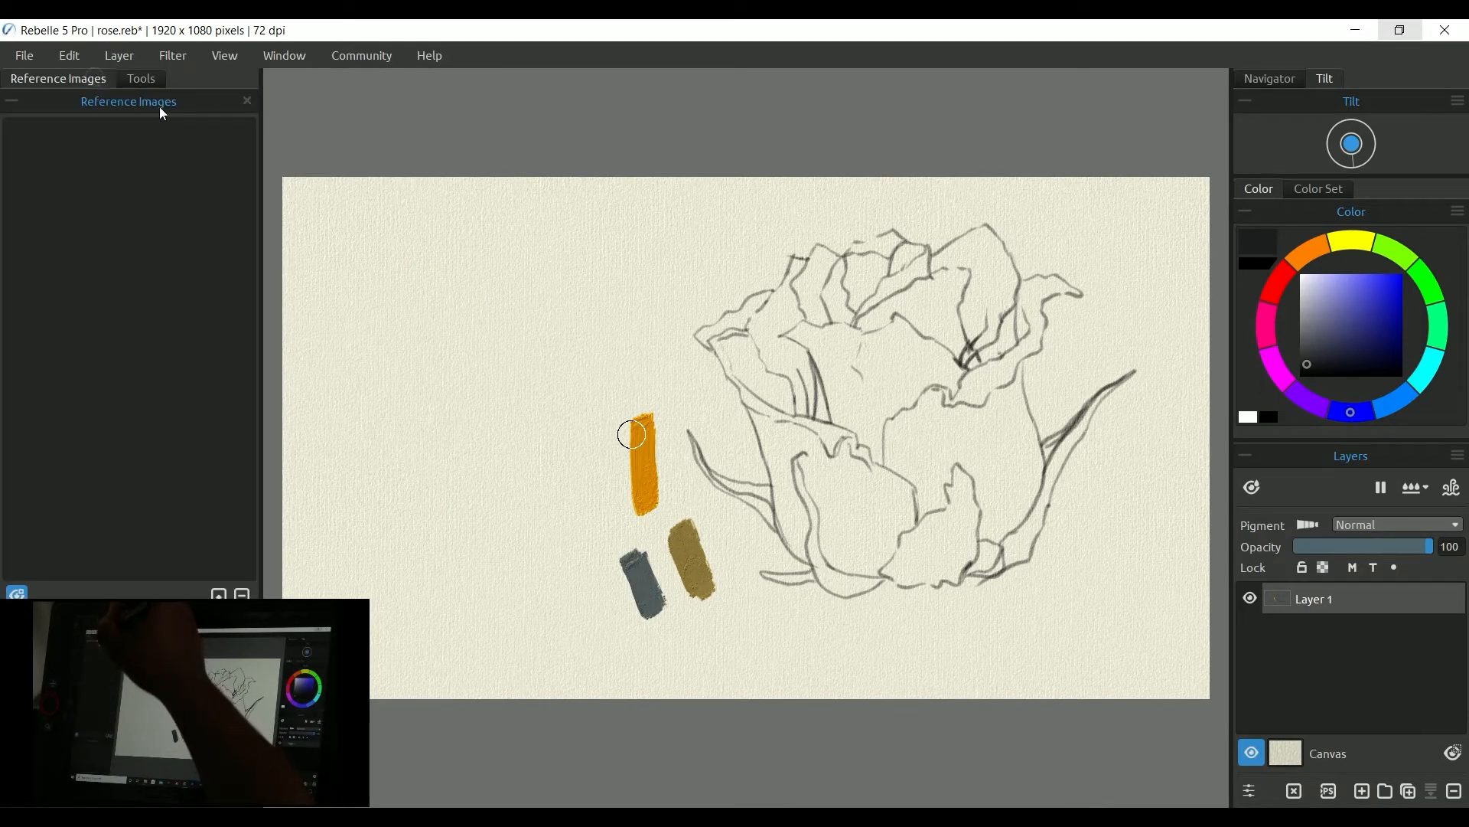
left_click(218, 594)
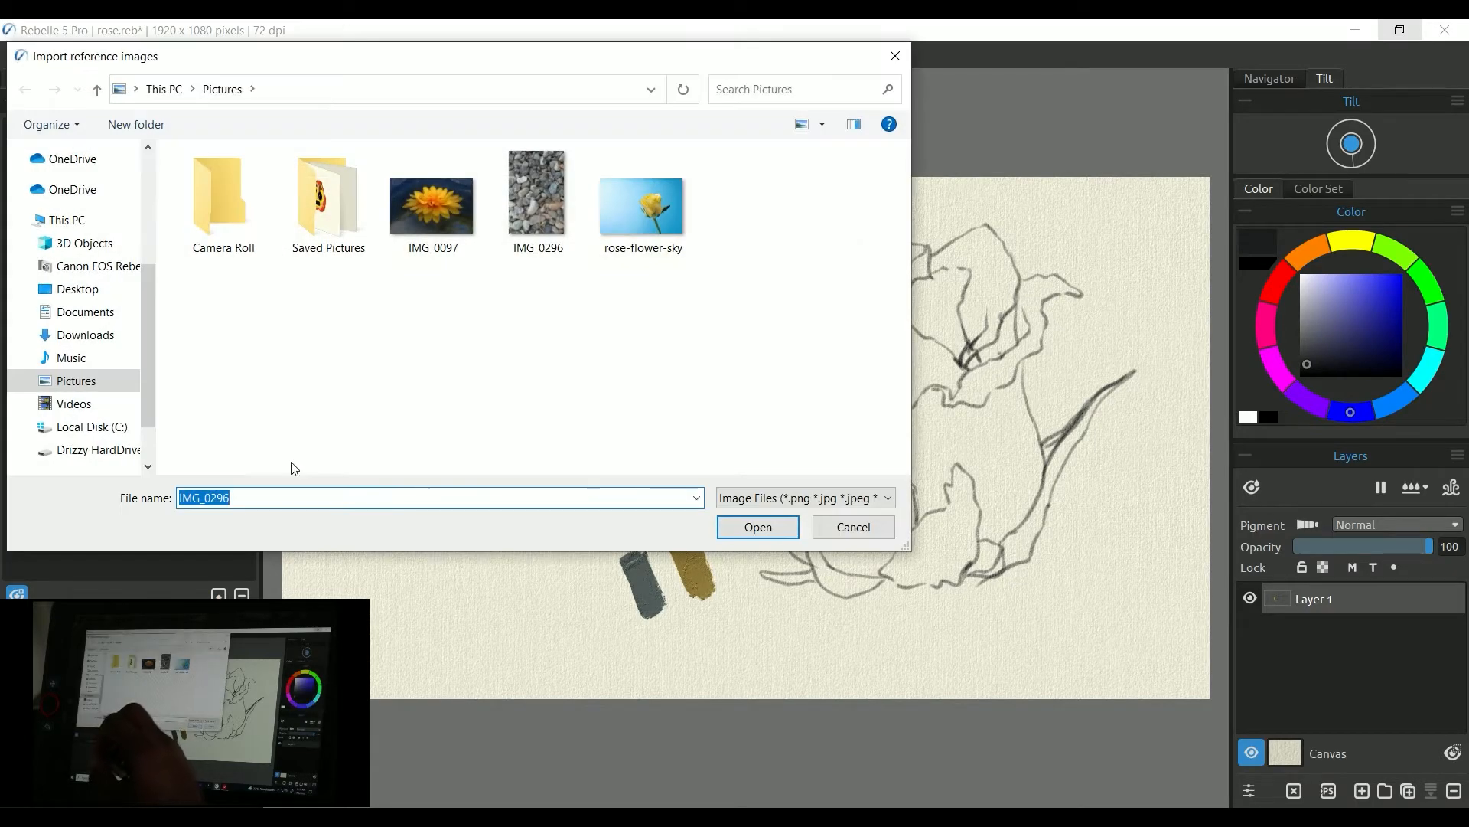
double_click(669, 205)
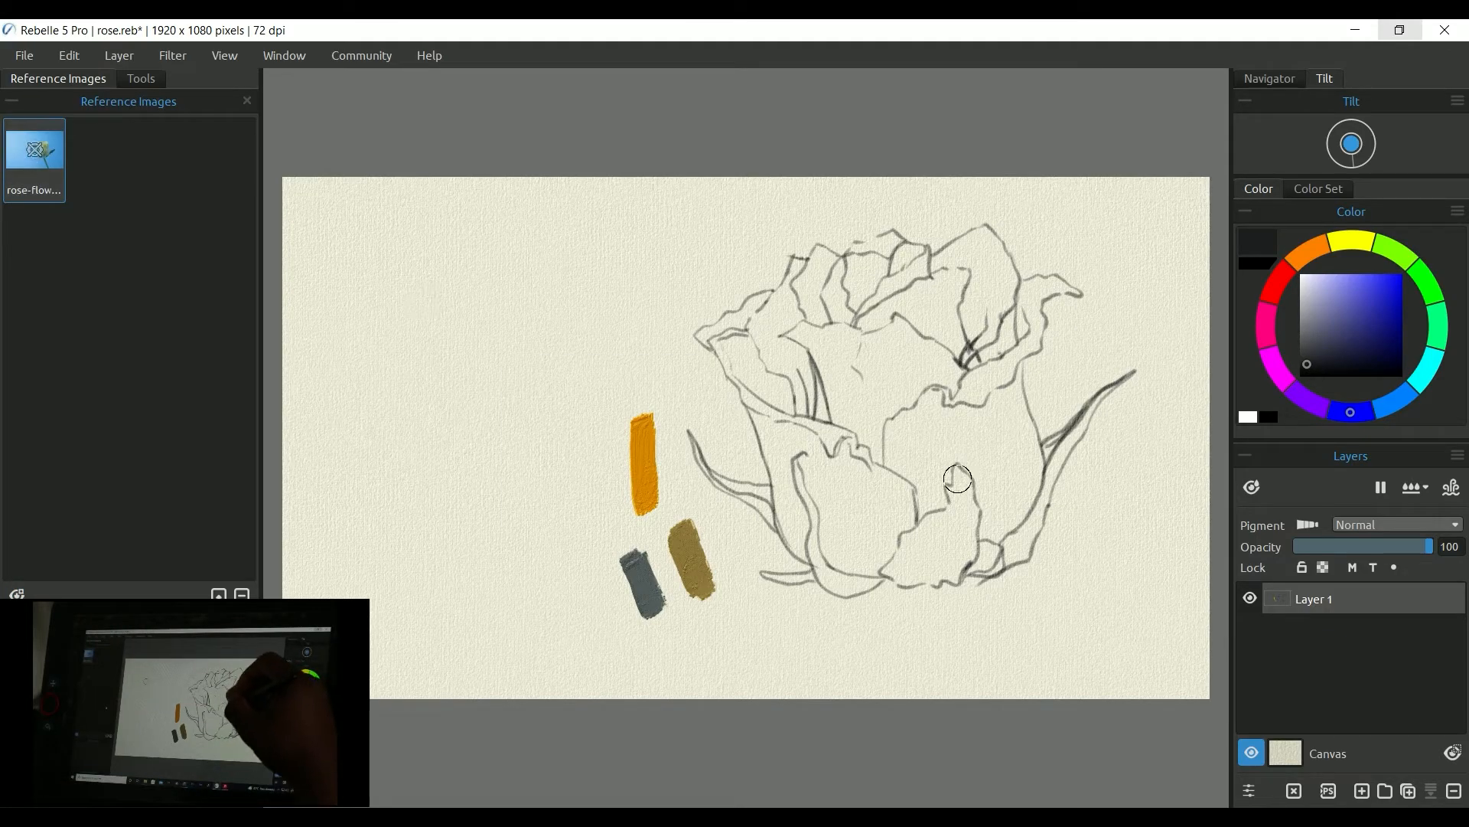
Step: Open the rose-flower-sky viewer and dock it as a tab in the left panel
double_click(34, 152)
left_click_drag(697, 508, 907, 701)
mouse_move(813, 379)
left_mouse_down()
mouse_move(504, 331)
mouse_move(174, 246)
mouse_move(180, 202)
left_mouse_up()
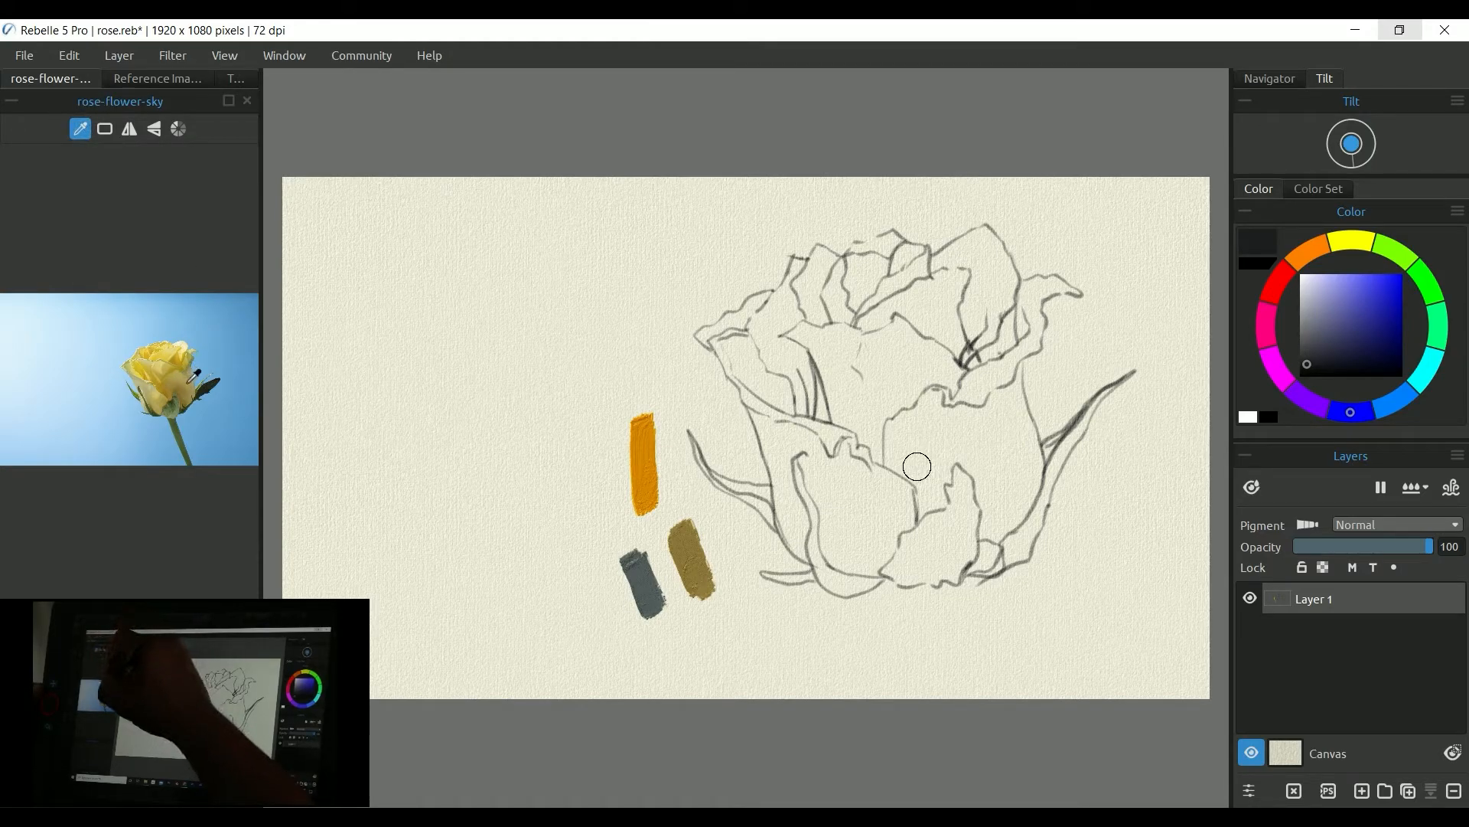
Step: Pick a pale yellow and a deeper gold from the rose in rose-flower-sky, painting a test stroke with each
left_click(190, 381)
mouse_move(572, 502)
left_mouse_down()
mouse_move(590, 585)
mouse_move(579, 502)
mouse_move(586, 564)
left_mouse_up()
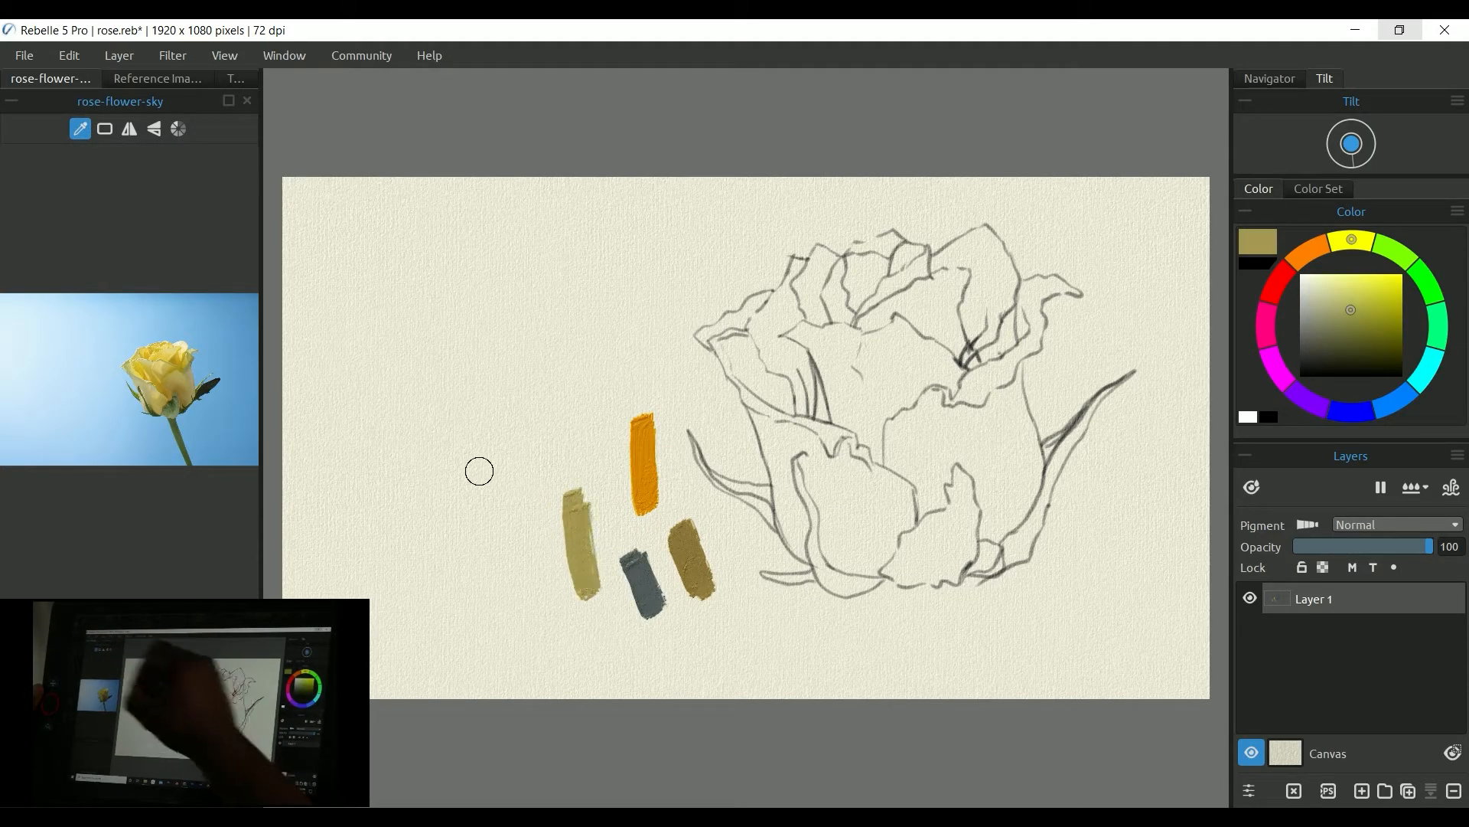
left_click(171, 390)
left_click_drag(477, 502, 494, 581)
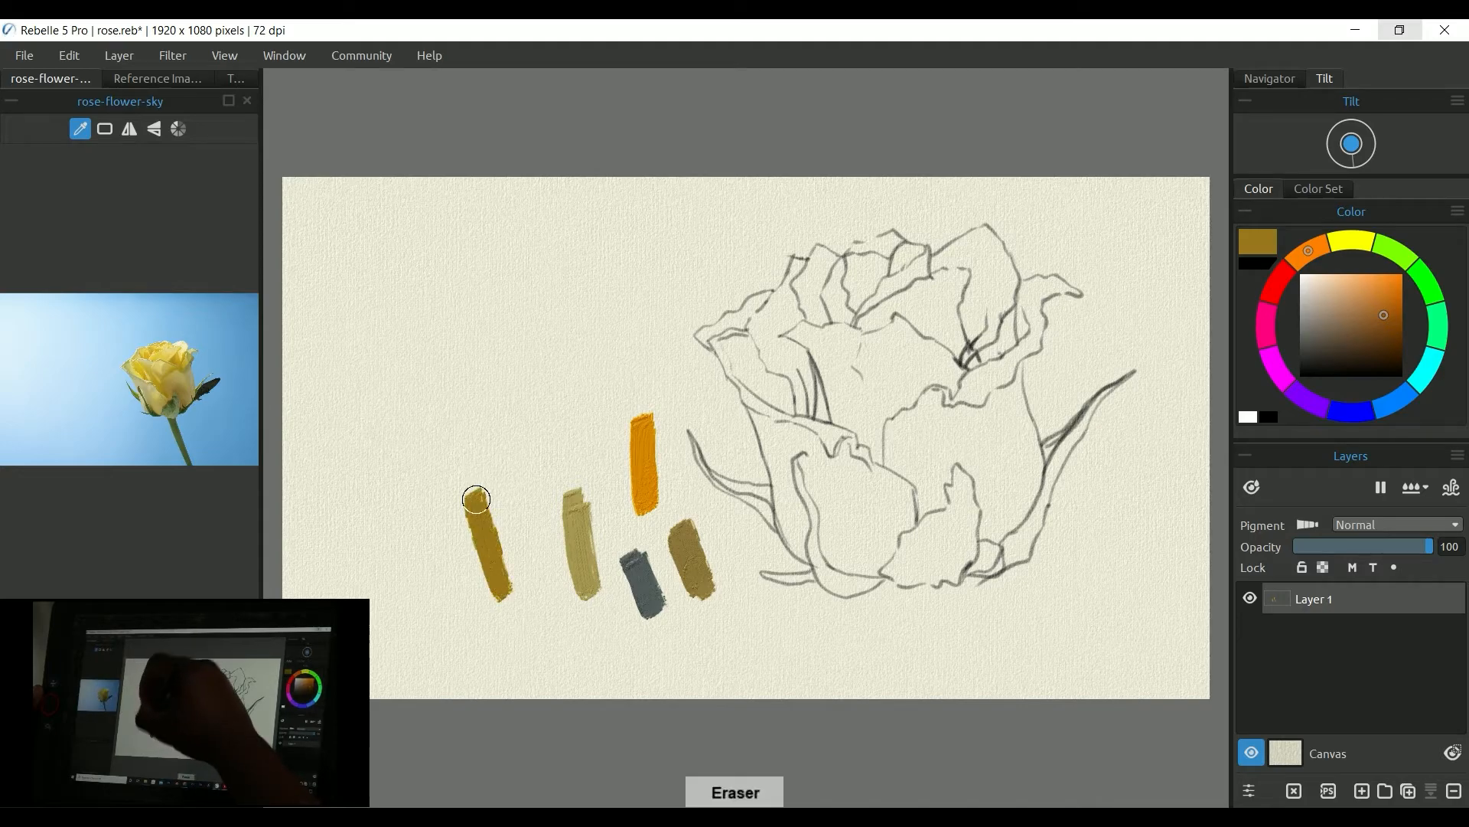
Step: Switch back to the pen and paint a gold stroke inside the lower petal of the rose sketch
key("e")
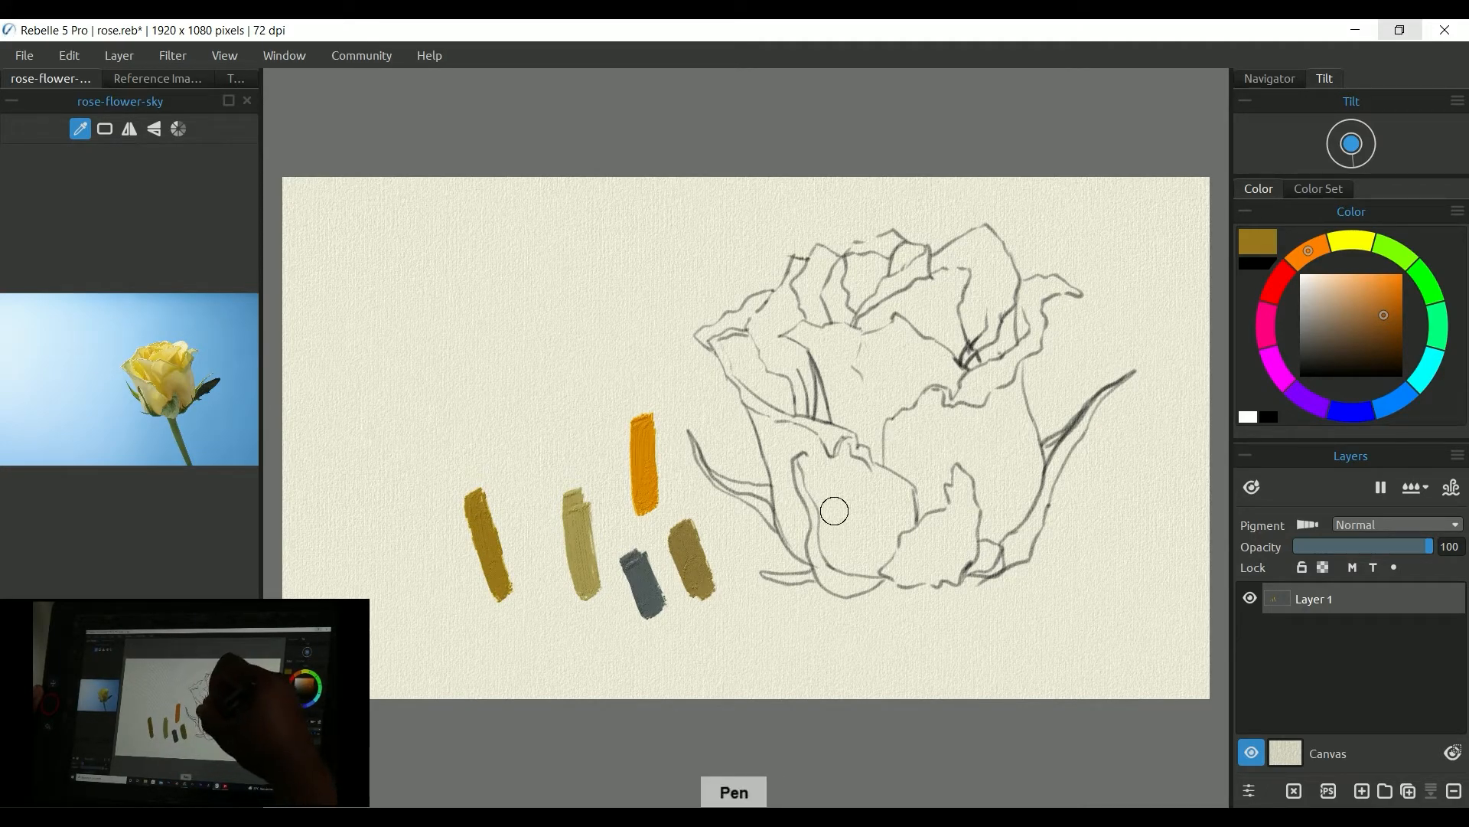
left_click_drag(836, 542, 830, 533)
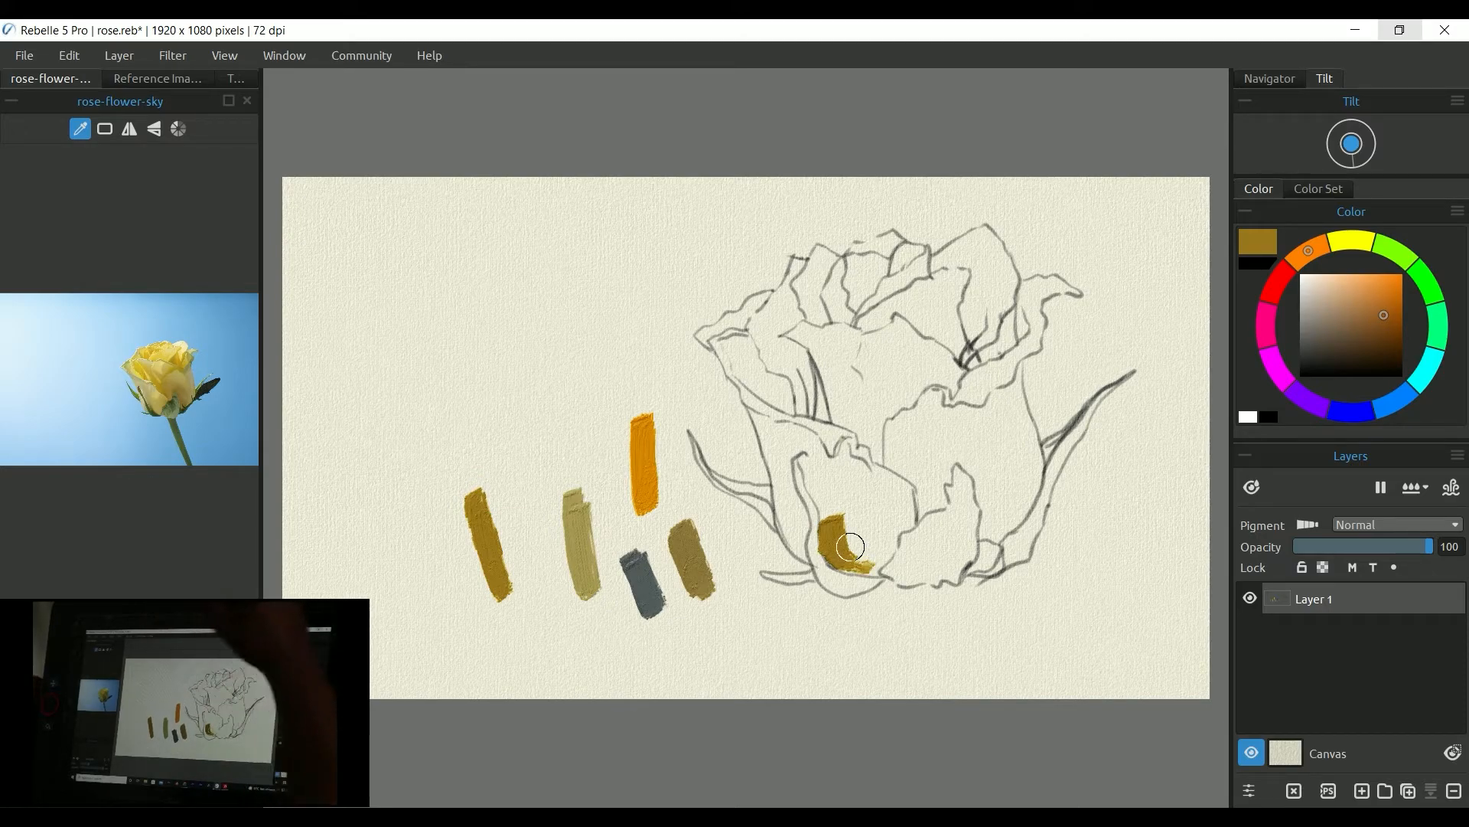
Step: Hide and reopen the Reference Images panel from the Window menu, then bring its tab to the front
left_click(300, 55)
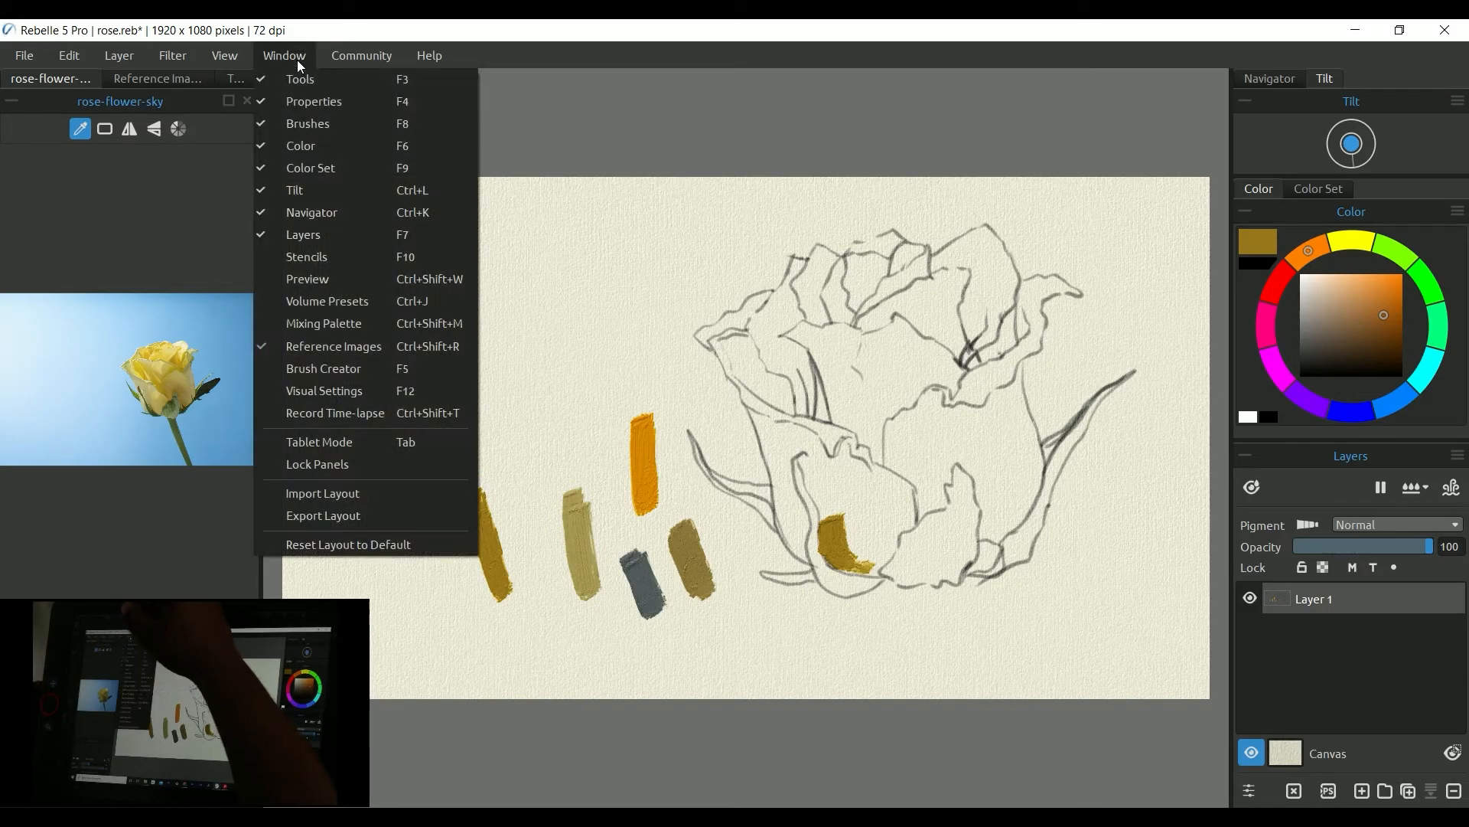
left_click(456, 347)
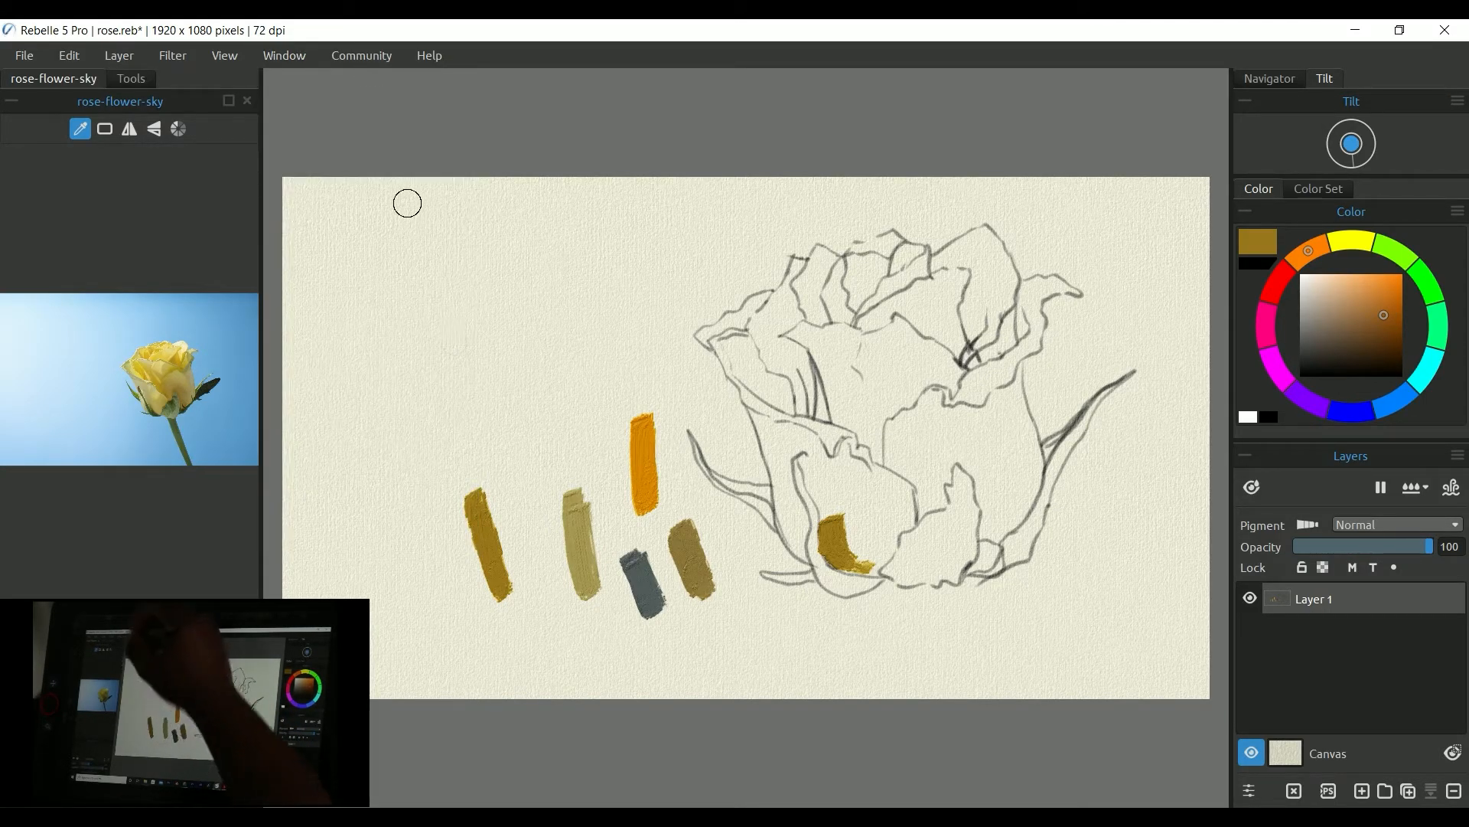
left_click(286, 54)
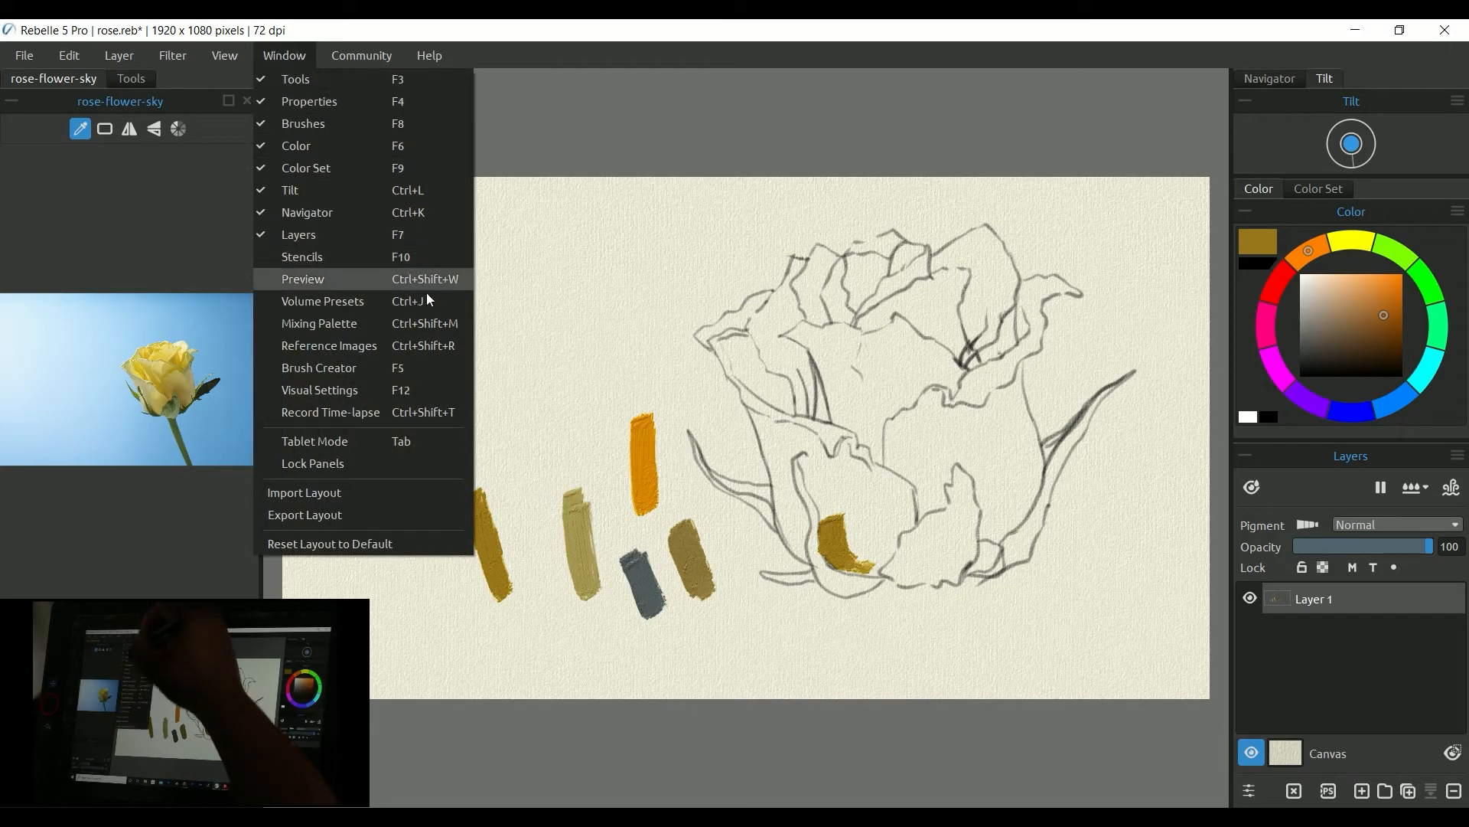
left_click(454, 347)
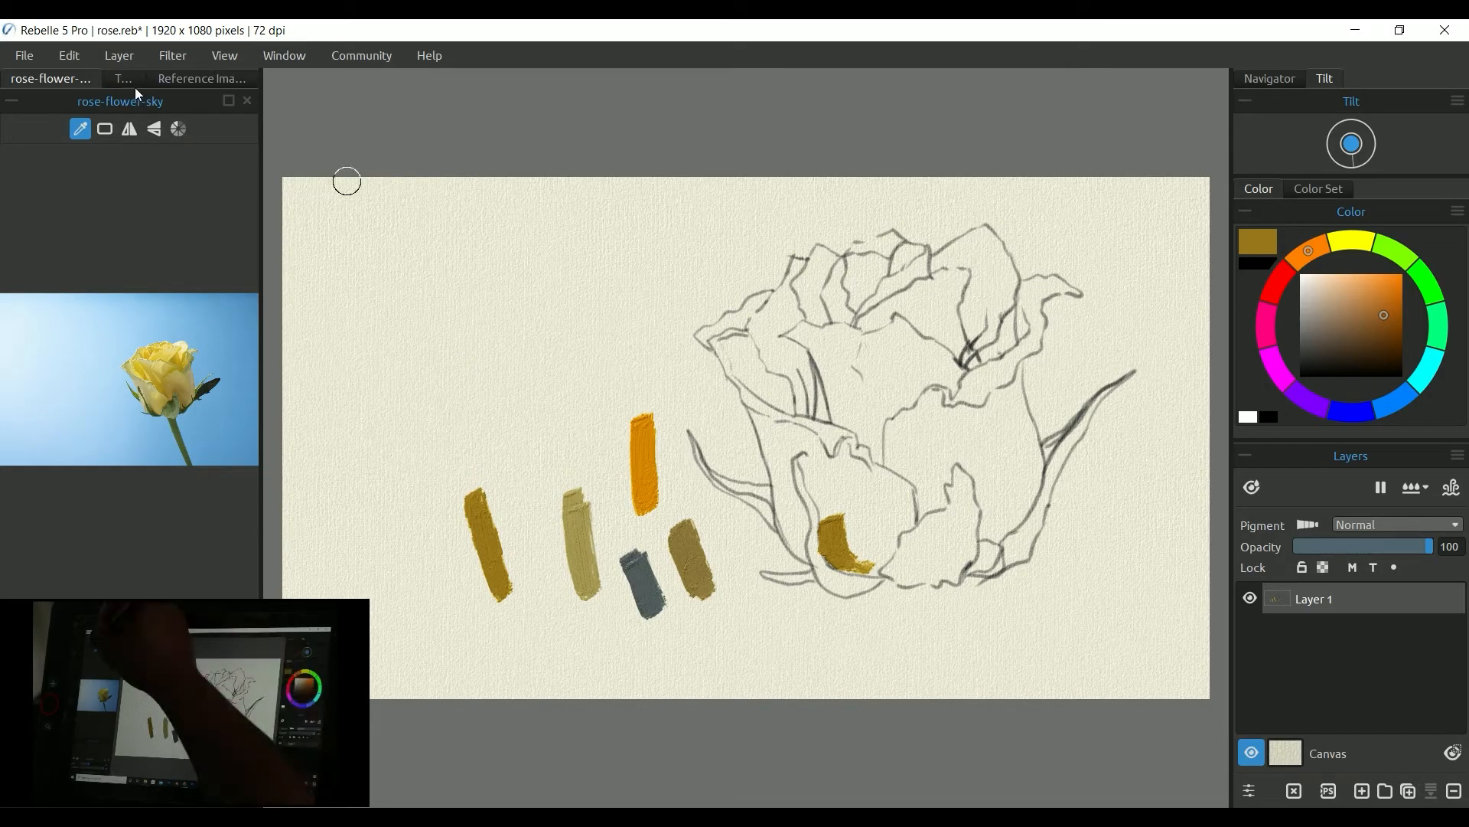
left_click(173, 80)
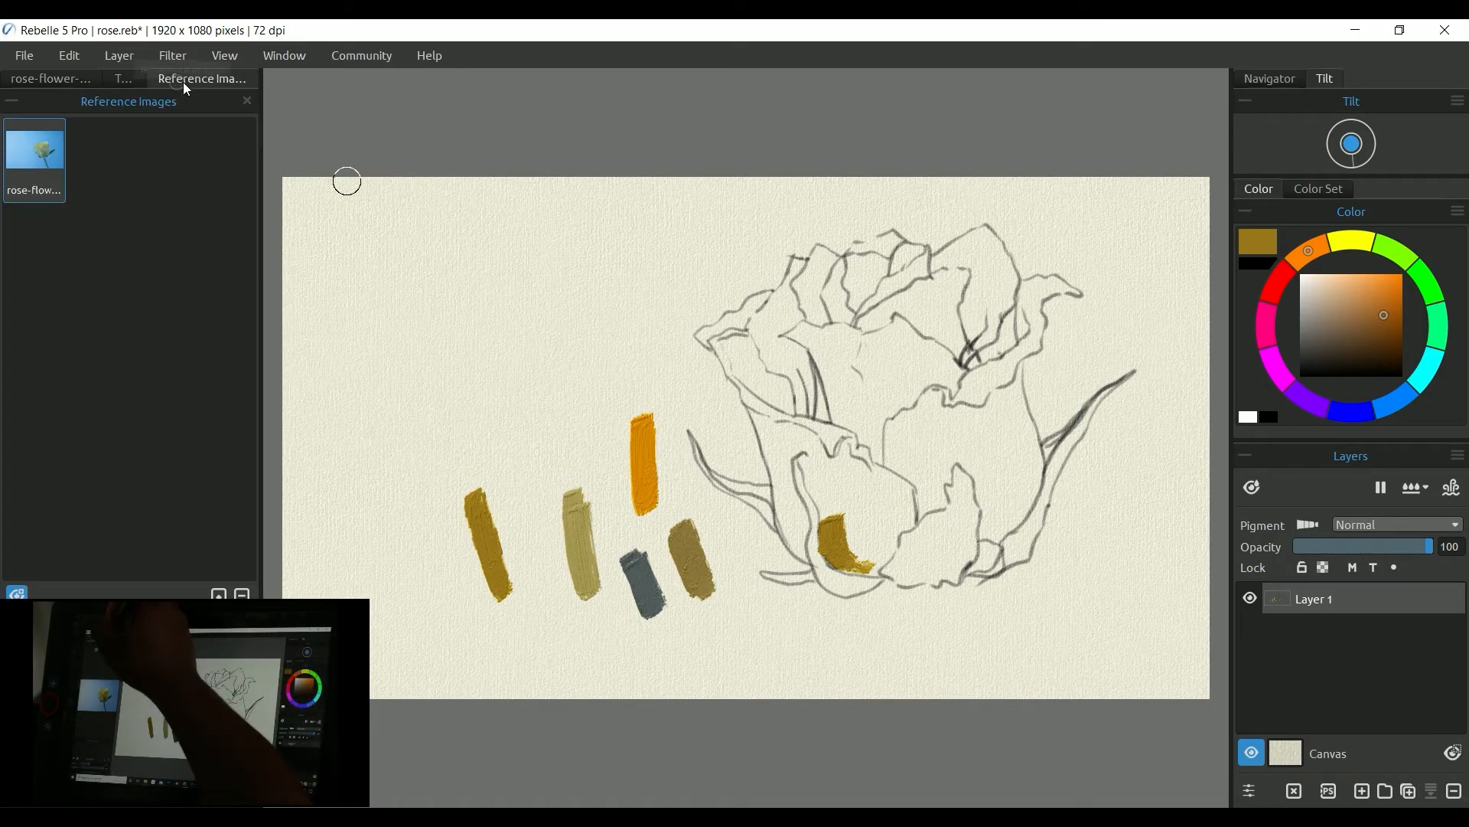
Step: Import IMG_0097, IMG_0296 and rose-flower-sky together as reference images
left_click(218, 596)
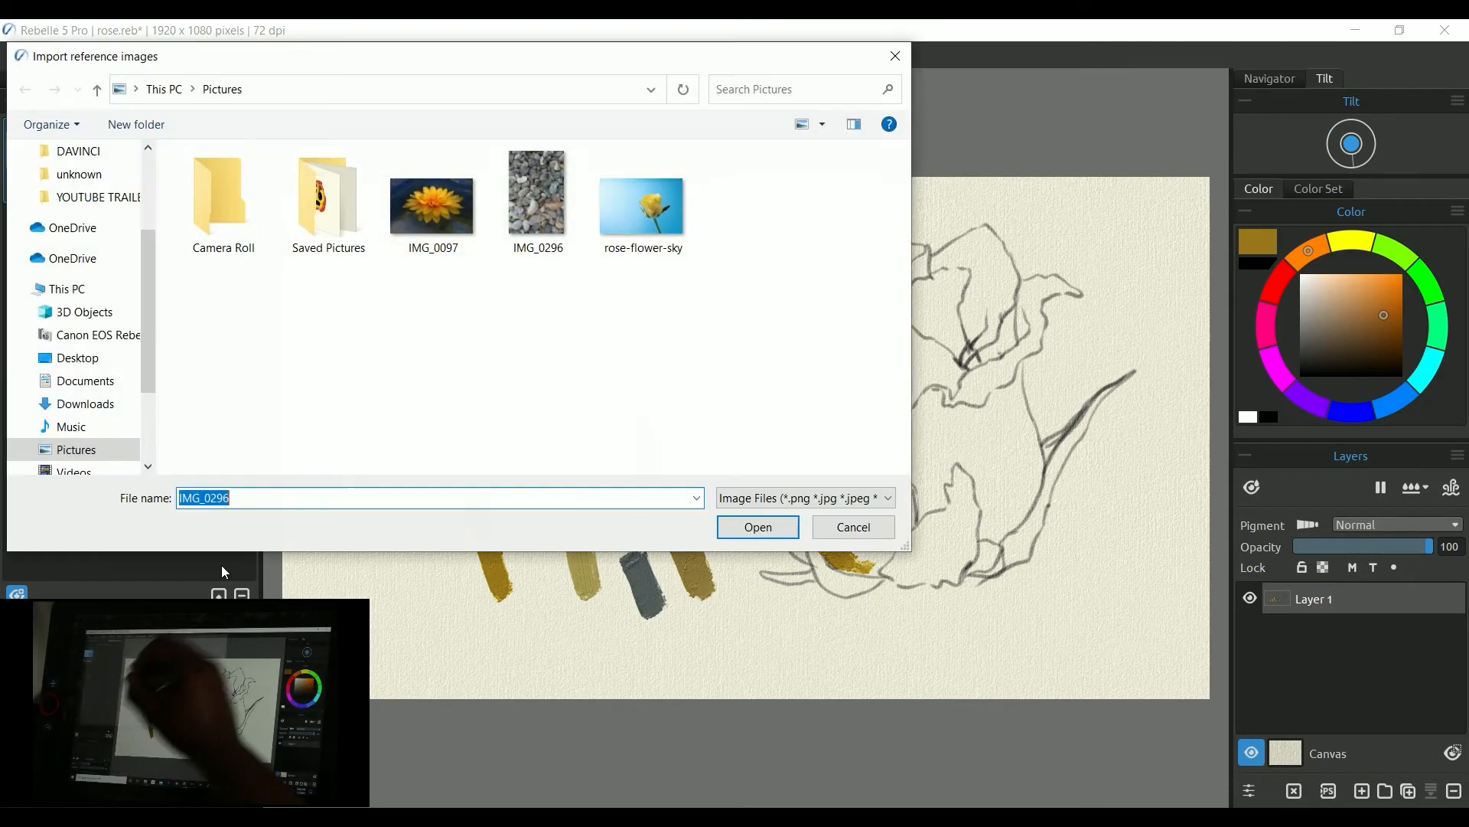
left_click(549, 219)
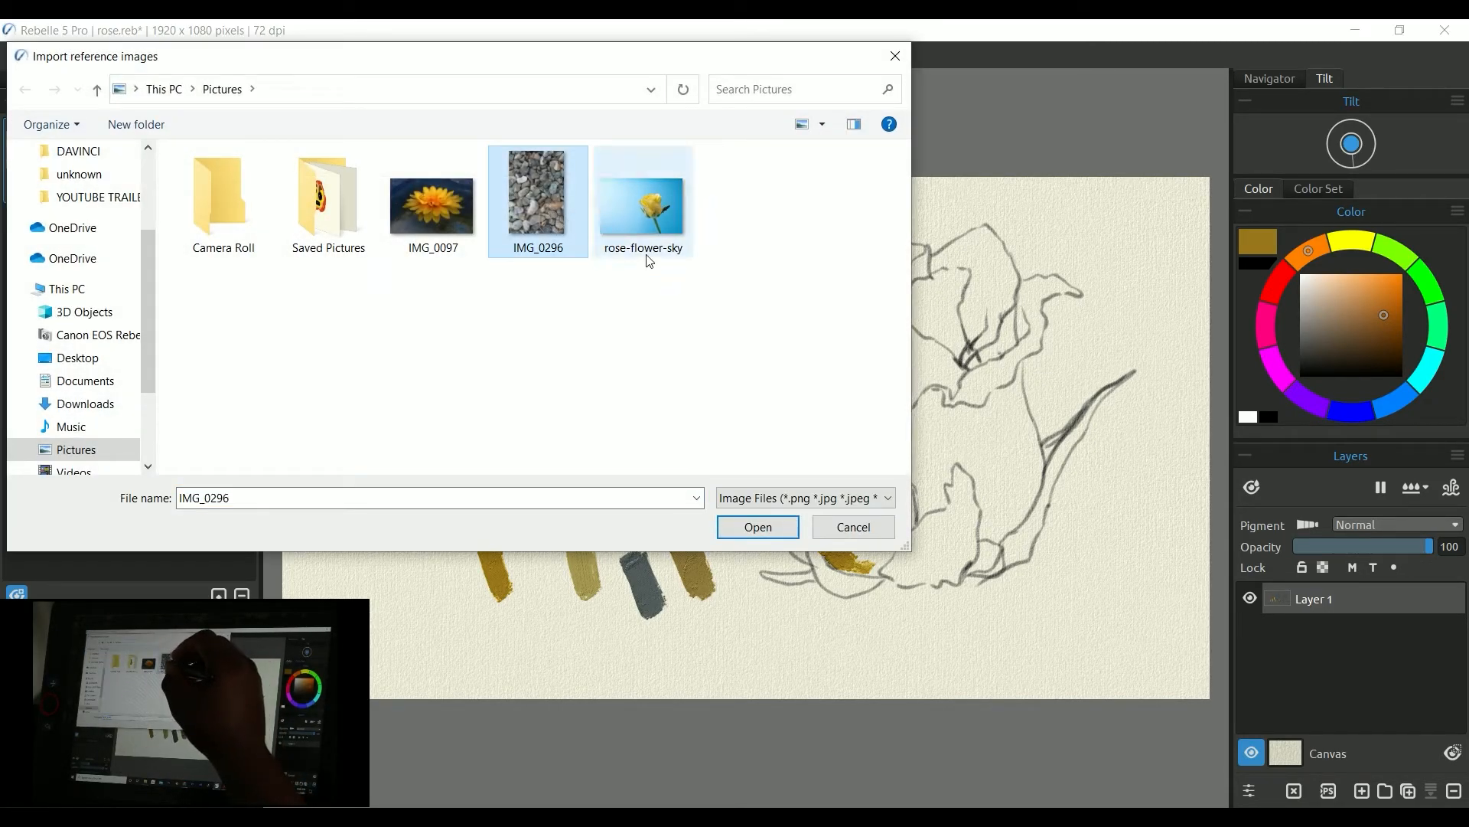
left_click_drag(688, 286, 453, 180)
left_click(757, 526)
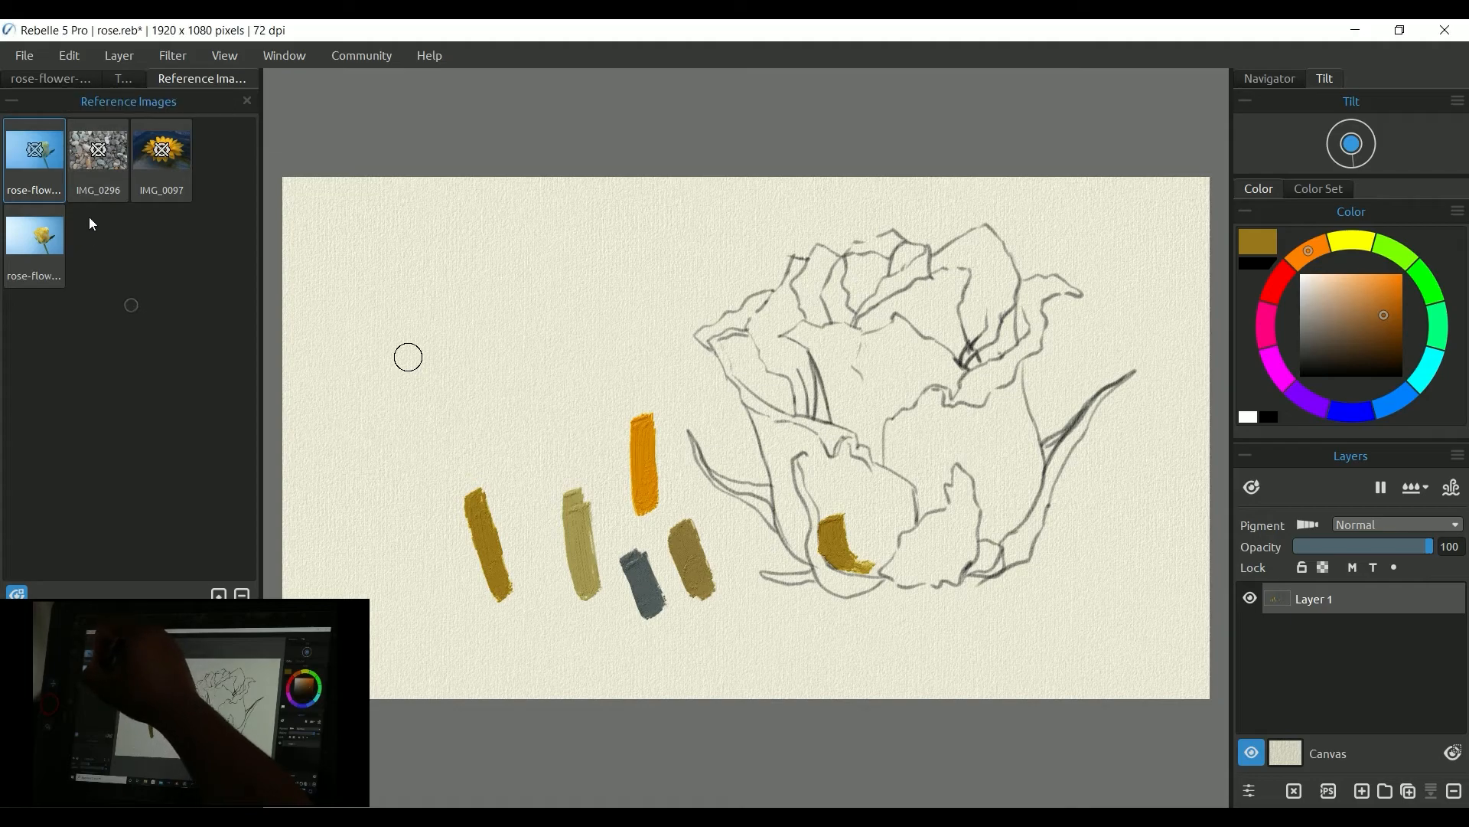
Step: Open the IMG_0097 viewer over the canvas and enlarge it
double_click(36, 149)
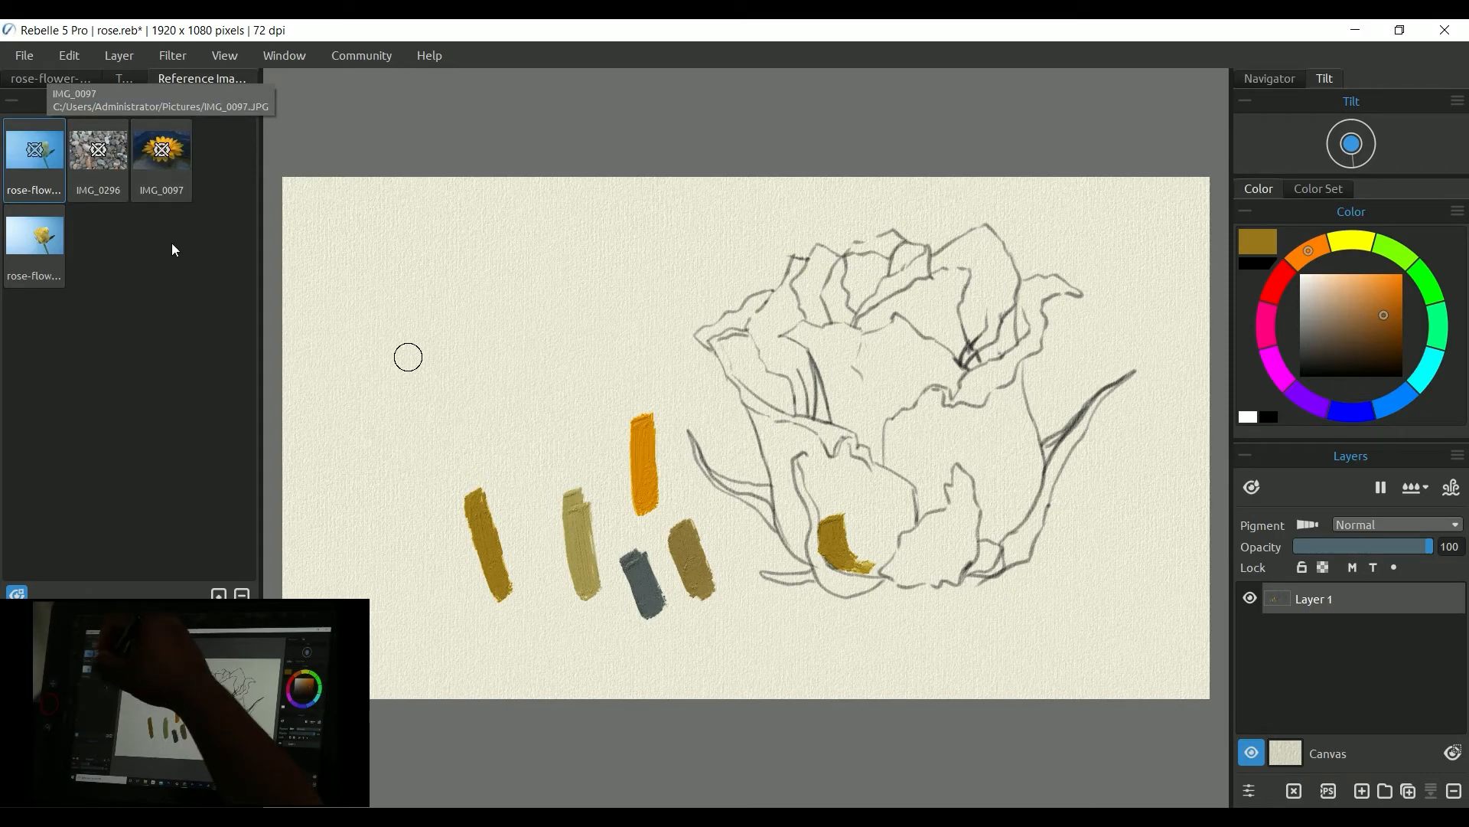
double_click(165, 156)
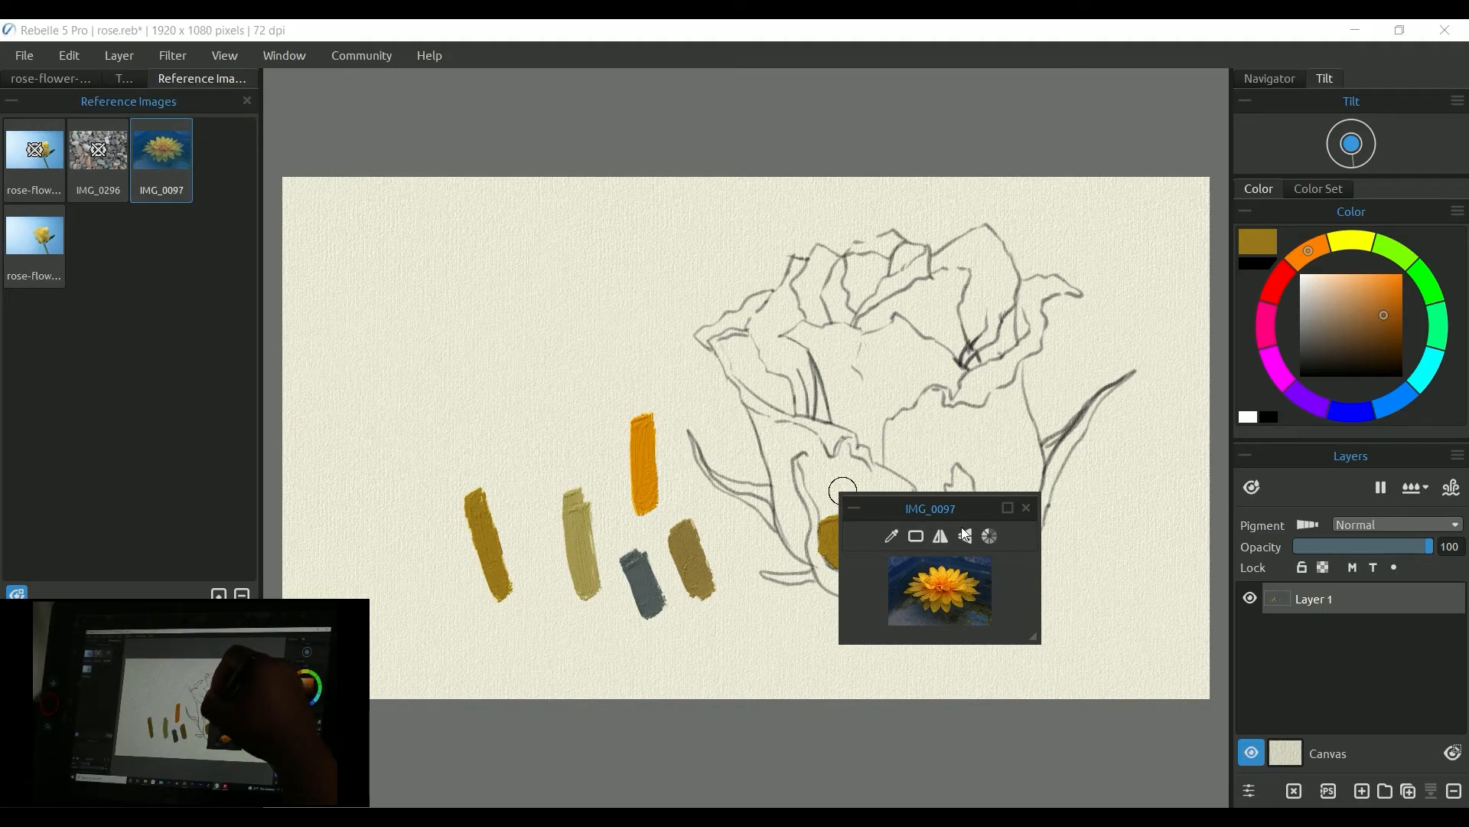
left_click_drag(1035, 640, 1177, 747)
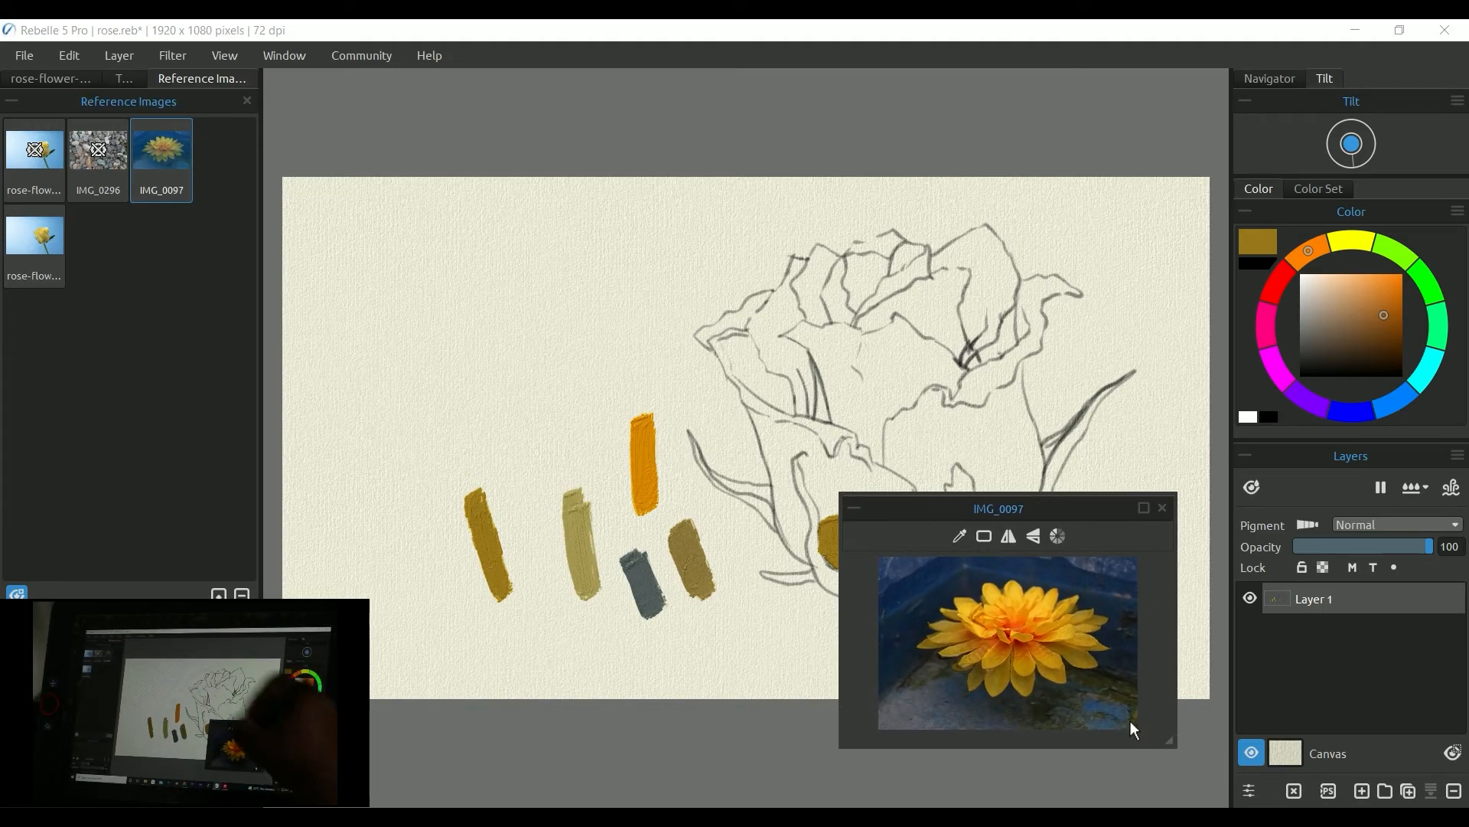
Step: Toggle the reference image viewers' visibility so they are hidden
left_click(17, 596)
left_click(16, 600)
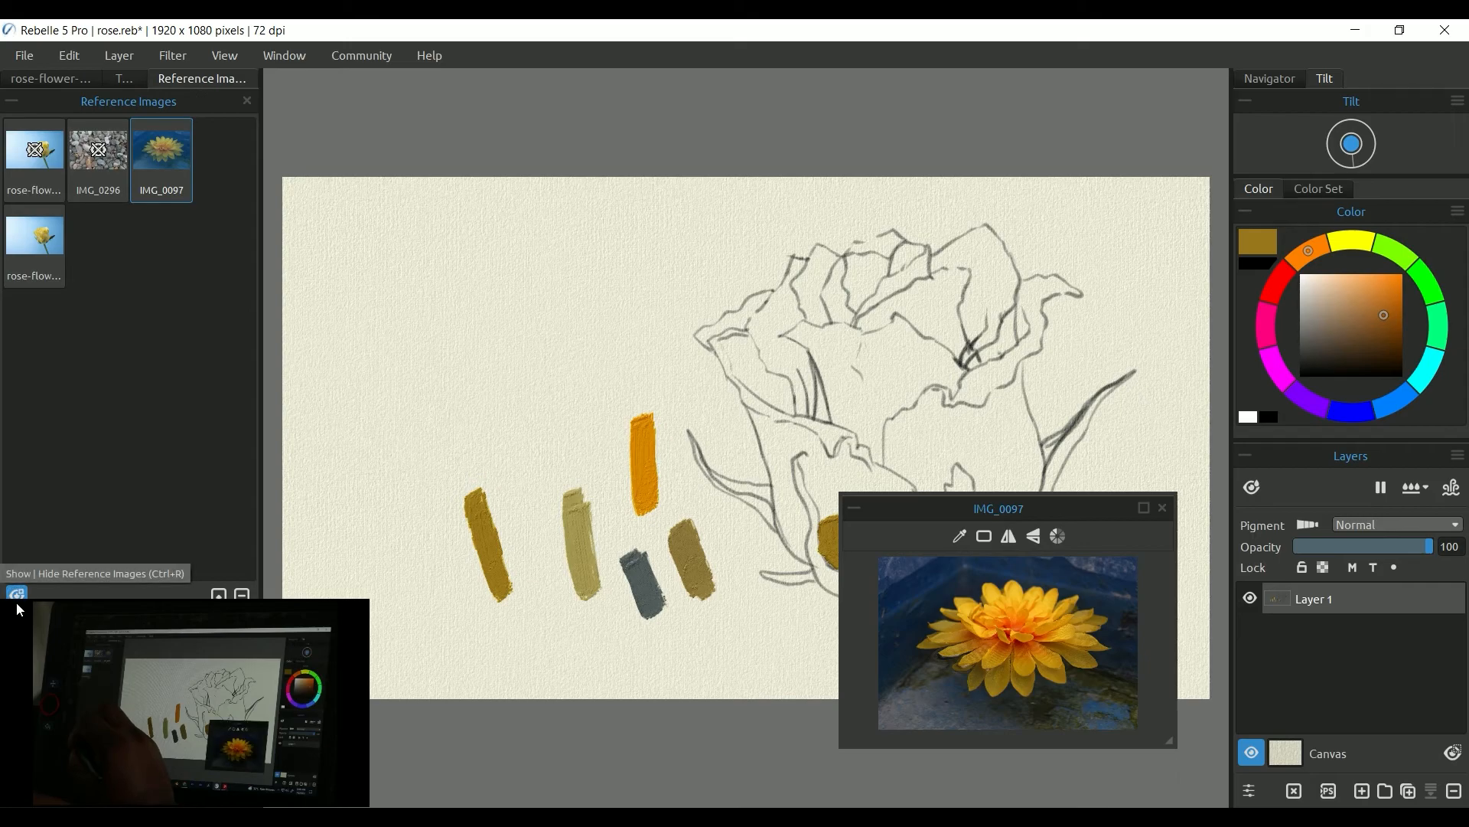
left_click(16, 600)
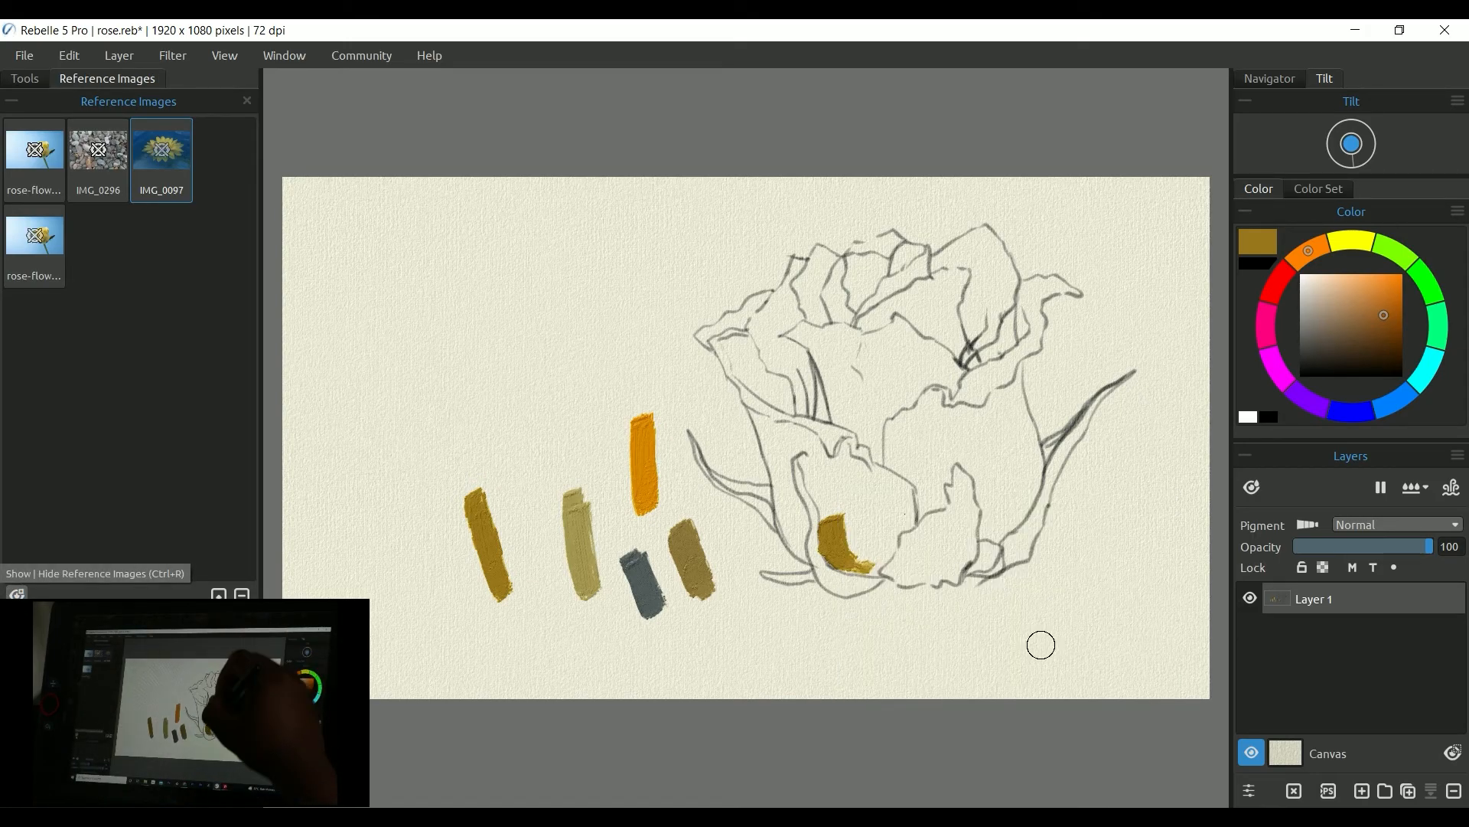